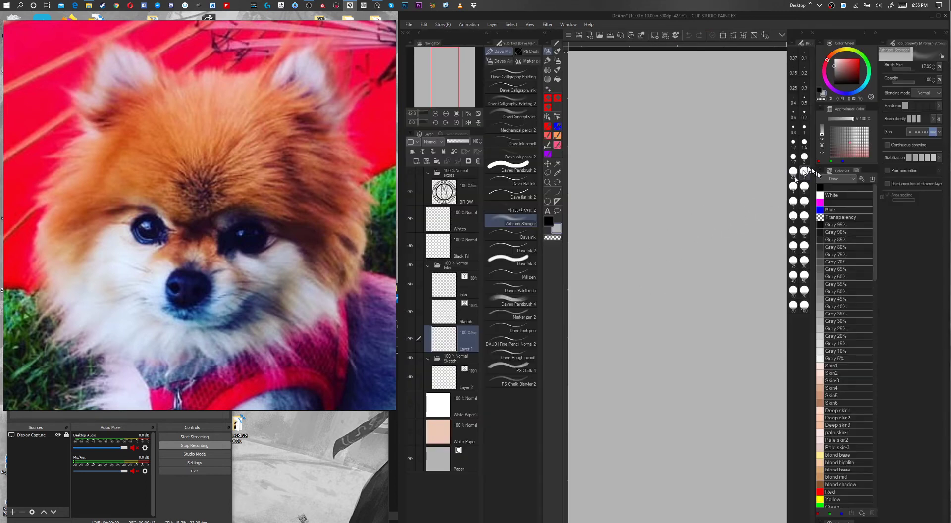
# Step: Set white as the secondary colour and black as the drawing colour, and flip the canvas view horizontally
pyautogui.click(852, 194)
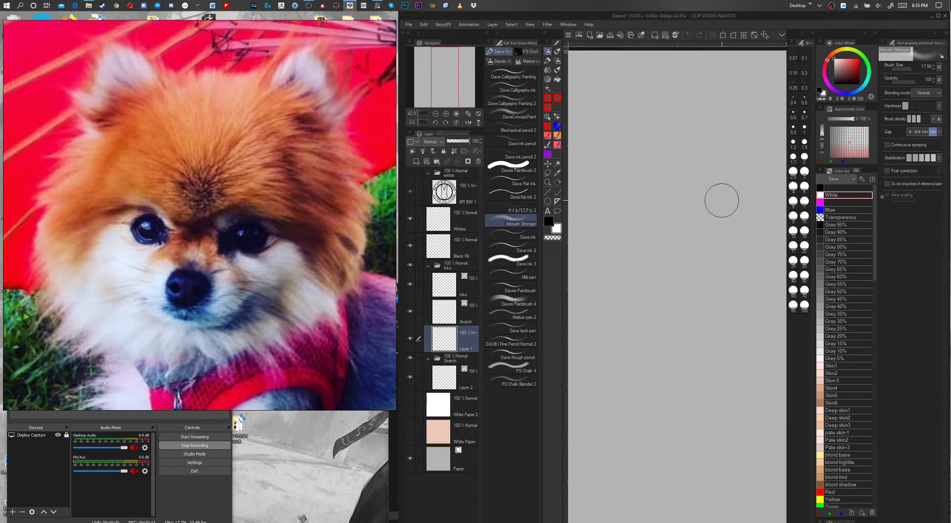
pyautogui.press('h')
pyautogui.press('x')
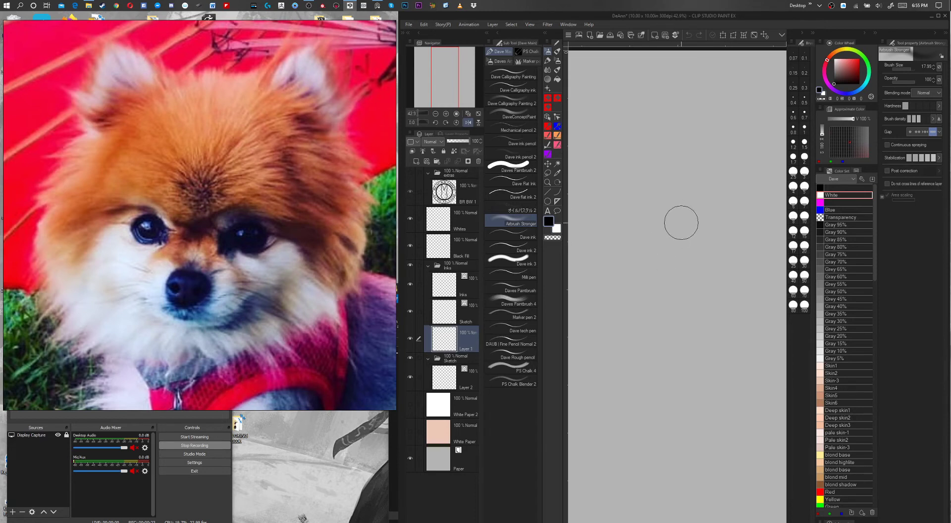
# Step: Sketch a faint outline of the dog's head and ears with a small airbrush, following the reference photo
pyautogui.moveTo(692, 269)
pyautogui.mouseDown()
pyautogui.moveTo(698, 297)
pyautogui.moveTo(699, 279)
pyautogui.mouseUp()
pyautogui.press('Tab')
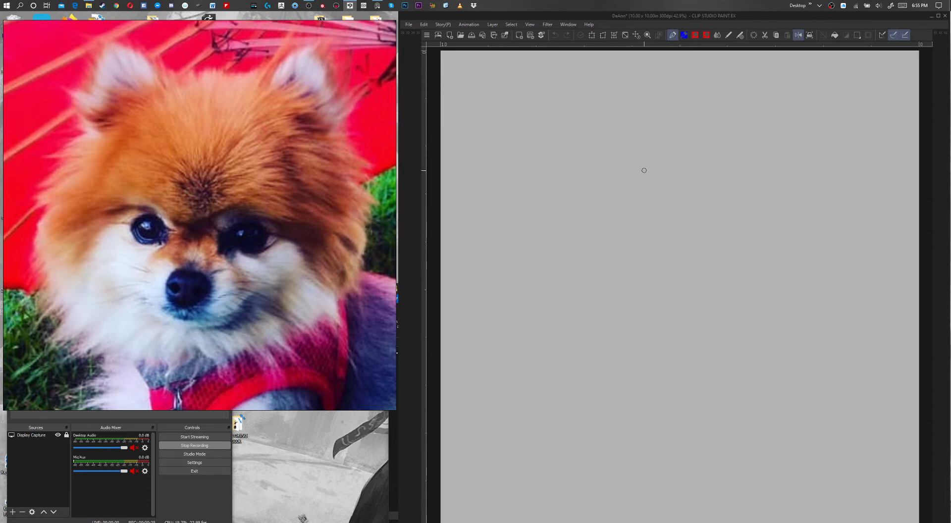
pyautogui.moveTo(719, 174); pyautogui.dragTo(719, 173)
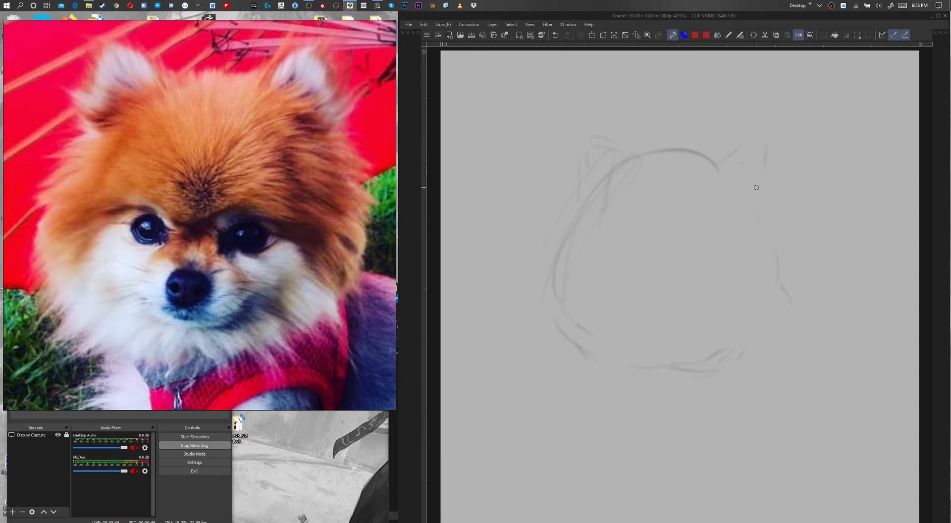
pyautogui.moveTo(772, 194); pyautogui.dragTo(789, 286)
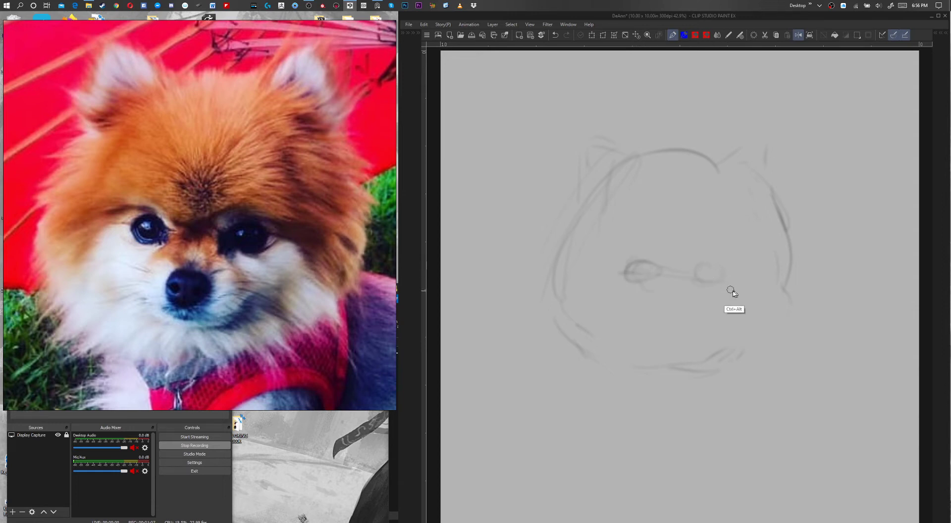
# Step: Rough in the eyes, nose and brow lines inside the head outline with soft airbrush strokes
pyautogui.moveTo(706, 261); pyautogui.dragTo(707, 281)
pyautogui.moveTo(655, 316)
pyautogui.mouseDown()
pyautogui.moveTo(666, 297)
pyautogui.moveTo(669, 317)
pyautogui.moveTo(683, 305)
pyautogui.mouseUp()
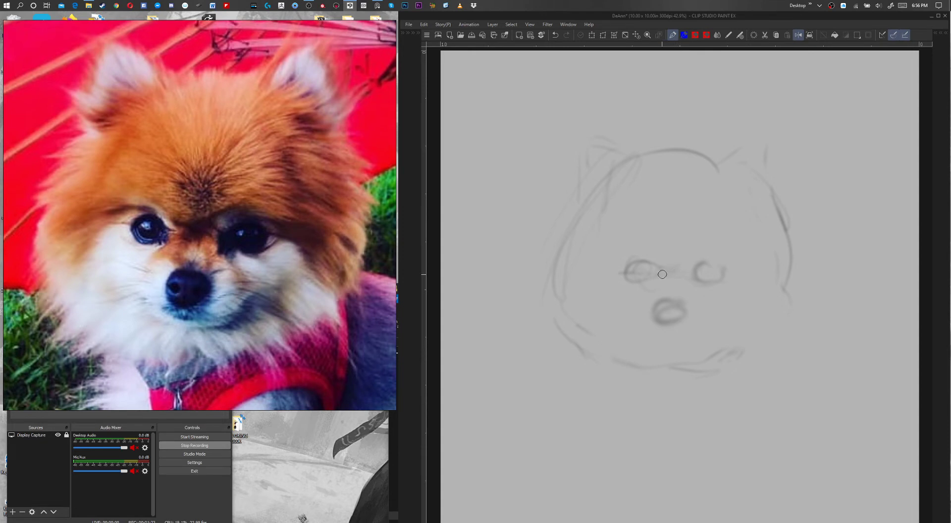
pyautogui.moveTo(640, 256); pyautogui.dragTo(614, 250)
pyautogui.moveTo(691, 267); pyautogui.dragTo(725, 258)
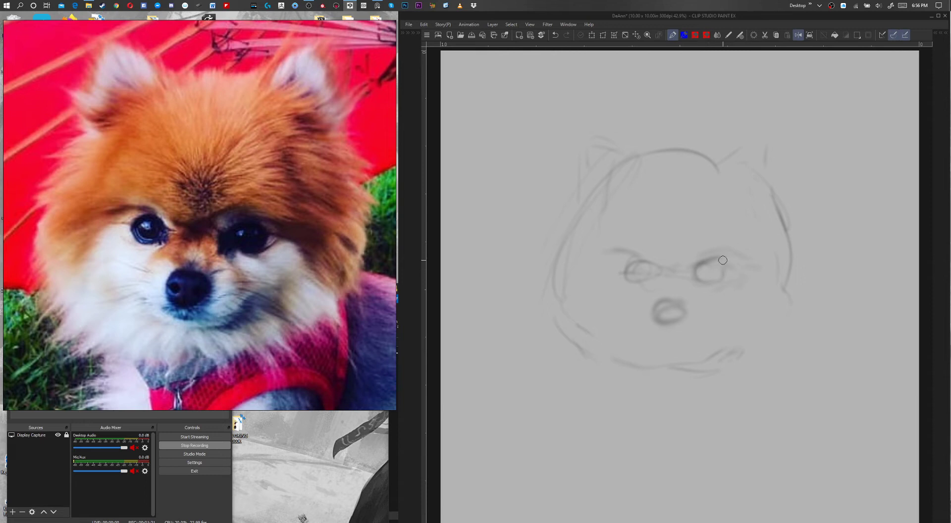
pyautogui.moveTo(715, 276); pyautogui.dragTo(732, 280)
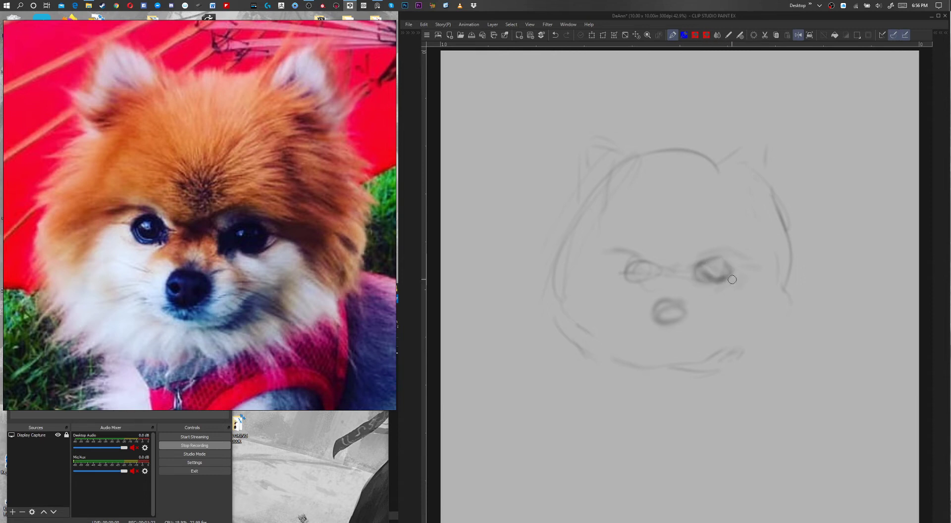
pyautogui.moveTo(658, 271)
pyautogui.mouseDown()
pyautogui.moveTo(618, 259)
pyautogui.moveTo(647, 261)
pyautogui.moveTo(620, 279)
pyautogui.moveTo(624, 258)
pyautogui.moveTo(635, 255)
pyautogui.moveTo(601, 283)
pyautogui.mouseUp()
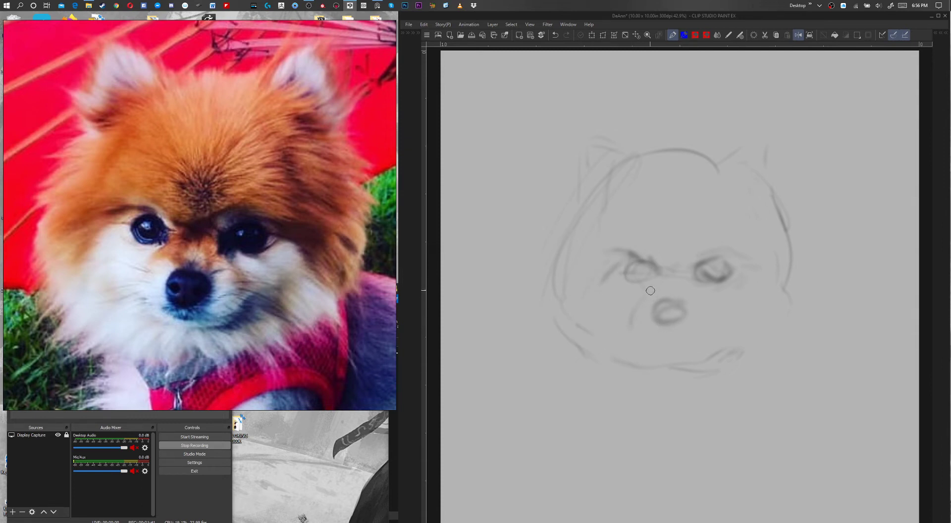
# Step: Shade around both eyes and the nose bridge, and add a soft shadow below the nose on the right of the muzzle
pyautogui.moveTo(673, 265); pyautogui.dragTo(686, 279)
pyautogui.moveTo(628, 248)
pyautogui.mouseDown()
pyautogui.moveTo(649, 258)
pyautogui.moveTo(605, 253)
pyautogui.mouseUp()
pyautogui.moveTo(704, 261)
pyautogui.mouseDown()
pyautogui.moveTo(727, 263)
pyautogui.moveTo(721, 257)
pyautogui.moveTo(745, 296)
pyautogui.mouseUp()
pyautogui.moveTo(746, 282); pyautogui.dragTo(739, 278)
pyautogui.moveTo(692, 252)
pyautogui.mouseDown()
pyautogui.moveTo(659, 263)
pyautogui.moveTo(751, 261)
pyautogui.moveTo(712, 267)
pyautogui.moveTo(771, 303)
pyautogui.moveTo(745, 313)
pyautogui.moveTo(692, 304)
pyautogui.moveTo(690, 355)
pyautogui.moveTo(723, 329)
pyautogui.moveTo(610, 340)
pyautogui.mouseUp()
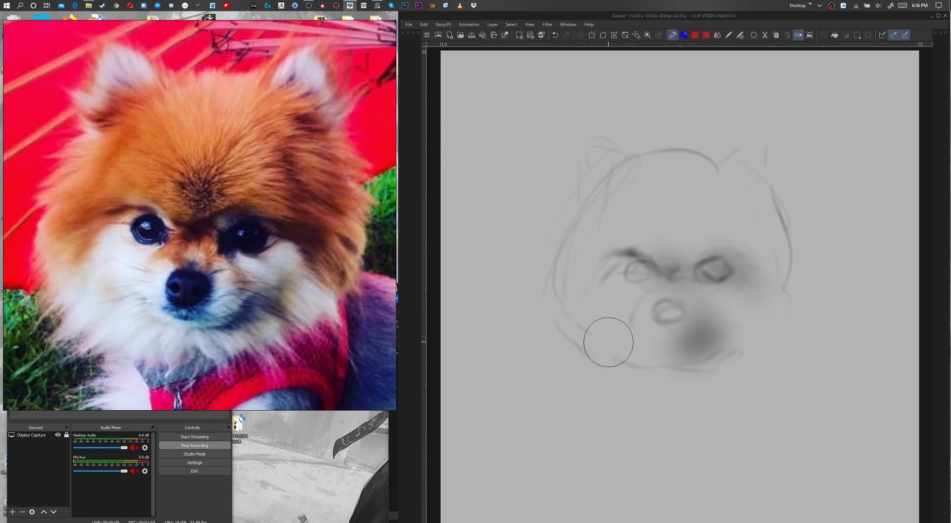
# Step: Lay broad grey tone over the forehead and sides of the head with a large airbrush, and blend it softly
pyautogui.moveTo(579, 276)
pyautogui.mouseDown()
pyautogui.moveTo(637, 179)
pyautogui.moveTo(713, 204)
pyautogui.mouseUp()
pyautogui.moveTo(666, 234)
pyautogui.mouseDown()
pyautogui.moveTo(621, 217)
pyautogui.moveTo(601, 231)
pyautogui.moveTo(696, 238)
pyautogui.moveTo(670, 227)
pyautogui.moveTo(649, 189)
pyautogui.moveTo(759, 249)
pyautogui.moveTo(756, 239)
pyautogui.moveTo(652, 239)
pyautogui.moveTo(671, 259)
pyautogui.moveTo(669, 272)
pyautogui.moveTo(669, 257)
pyautogui.moveTo(602, 245)
pyautogui.moveTo(613, 307)
pyautogui.moveTo(706, 236)
pyautogui.moveTo(765, 275)
pyautogui.moveTo(694, 197)
pyautogui.moveTo(617, 182)
pyautogui.moveTo(606, 216)
pyautogui.moveTo(623, 150)
pyautogui.moveTo(770, 168)
pyautogui.moveTo(756, 263)
pyautogui.moveTo(745, 212)
pyautogui.moveTo(763, 294)
pyautogui.moveTo(715, 340)
pyautogui.moveTo(658, 308)
pyautogui.moveTo(677, 305)
pyautogui.moveTo(577, 285)
pyautogui.moveTo(715, 289)
pyautogui.moveTo(740, 232)
pyautogui.moveTo(718, 326)
pyautogui.mouseUp()
pyautogui.press('j')
pyautogui.moveTo(619, 385); pyautogui.dragTo(631, 391)
pyautogui.moveTo(564, 373)
pyautogui.mouseDown()
pyautogui.moveTo(577, 324)
pyautogui.moveTo(534, 293)
pyautogui.moveTo(556, 239)
pyautogui.moveTo(537, 298)
pyautogui.moveTo(567, 294)
pyautogui.mouseUp()
pyautogui.moveTo(684, 169)
pyautogui.mouseDown()
pyautogui.moveTo(662, 137)
pyautogui.moveTo(709, 161)
pyautogui.moveTo(802, 238)
pyautogui.moveTo(789, 198)
pyautogui.moveTo(790, 280)
pyautogui.moveTo(747, 344)
pyautogui.moveTo(616, 369)
pyautogui.moveTo(736, 368)
pyautogui.moveTo(795, 291)
pyautogui.moveTo(639, 374)
pyautogui.moveTo(794, 202)
pyautogui.mouseUp()
# Step: Darken the nose, both eyes and the spot in the middle of the forehead with the airbrush
pyautogui.press('p')
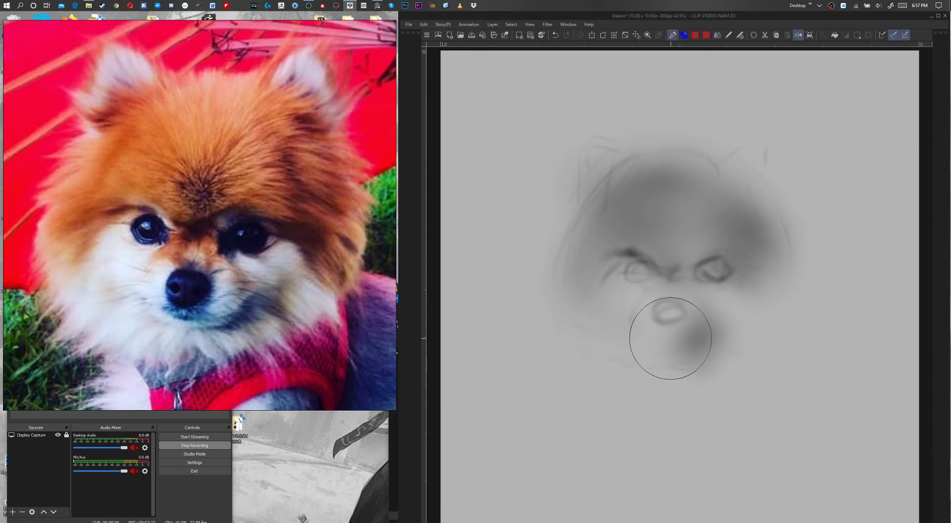
pyautogui.moveTo(678, 311); pyautogui.dragTo(640, 287)
pyautogui.moveTo(631, 280)
pyautogui.mouseDown()
pyautogui.moveTo(662, 277)
pyautogui.moveTo(647, 280)
pyautogui.moveTo(642, 262)
pyautogui.moveTo(650, 273)
pyautogui.moveTo(632, 278)
pyautogui.mouseUp()
pyautogui.moveTo(712, 256)
pyautogui.mouseDown()
pyautogui.moveTo(721, 274)
pyautogui.moveTo(710, 275)
pyautogui.moveTo(731, 263)
pyautogui.moveTo(710, 260)
pyautogui.moveTo(745, 265)
pyautogui.moveTo(717, 257)
pyautogui.moveTo(758, 274)
pyautogui.moveTo(725, 255)
pyautogui.moveTo(664, 261)
pyautogui.mouseUp()
pyautogui.moveTo(702, 284); pyautogui.dragTo(710, 273)
pyautogui.moveTo(686, 310)
pyautogui.mouseDown()
pyautogui.moveTo(663, 319)
pyautogui.moveTo(690, 317)
pyautogui.moveTo(677, 327)
pyautogui.moveTo(690, 313)
pyautogui.moveTo(685, 305)
pyautogui.moveTo(663, 309)
pyautogui.moveTo(665, 327)
pyautogui.moveTo(667, 316)
pyautogui.moveTo(678, 320)
pyautogui.moveTo(677, 302)
pyautogui.moveTo(659, 306)
pyautogui.moveTo(657, 314)
pyautogui.moveTo(672, 315)
pyautogui.moveTo(686, 301)
pyautogui.moveTo(690, 315)
pyautogui.moveTo(660, 332)
pyautogui.moveTo(663, 352)
pyautogui.moveTo(669, 338)
pyautogui.moveTo(657, 345)
pyautogui.moveTo(695, 349)
pyautogui.moveTo(677, 353)
pyautogui.moveTo(733, 342)
pyautogui.moveTo(709, 345)
pyautogui.mouseUp()
pyautogui.moveTo(672, 269)
pyautogui.mouseDown()
pyautogui.moveTo(727, 257)
pyautogui.moveTo(702, 250)
pyautogui.moveTo(687, 221)
pyautogui.moveTo(678, 222)
pyautogui.moveTo(697, 253)
pyautogui.mouseUp()
pyautogui.moveTo(748, 283)
pyautogui.mouseDown()
pyautogui.moveTo(778, 275)
pyautogui.moveTo(760, 273)
pyautogui.moveTo(780, 265)
pyautogui.moveTo(756, 206)
pyautogui.moveTo(772, 288)
pyautogui.moveTo(761, 282)
pyautogui.moveTo(774, 300)
pyautogui.moveTo(771, 269)
pyautogui.moveTo(730, 277)
pyautogui.moveTo(735, 265)
pyautogui.moveTo(718, 258)
pyautogui.moveTo(626, 260)
pyautogui.moveTo(629, 269)
pyautogui.moveTo(640, 260)
pyautogui.moveTo(627, 274)
pyautogui.moveTo(650, 258)
pyautogui.mouseUp()
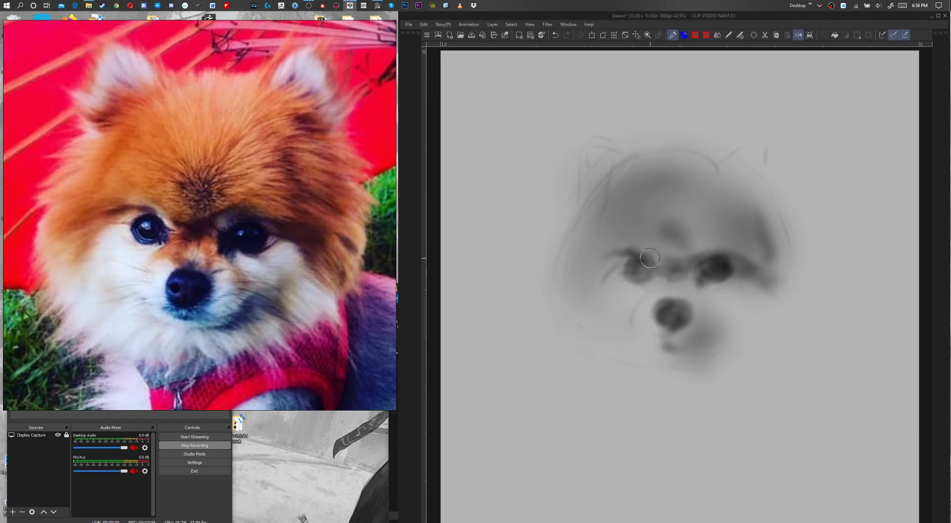
# Step: Refine the tone around the eyes and nose, and paint the mouth line with the chin shadow extending right
pyautogui.moveTo(632, 257)
pyautogui.mouseDown()
pyautogui.moveTo(659, 277)
pyautogui.moveTo(692, 255)
pyautogui.mouseUp()
pyautogui.moveTo(675, 301); pyautogui.dragTo(686, 306)
pyautogui.moveTo(687, 345)
pyautogui.mouseDown()
pyautogui.moveTo(660, 344)
pyautogui.moveTo(693, 338)
pyautogui.moveTo(649, 338)
pyautogui.moveTo(712, 350)
pyautogui.moveTo(724, 329)
pyautogui.moveTo(712, 347)
pyautogui.moveTo(693, 353)
pyautogui.moveTo(711, 343)
pyautogui.moveTo(703, 354)
pyautogui.moveTo(735, 339)
pyautogui.moveTo(724, 353)
pyautogui.moveTo(743, 339)
pyautogui.moveTo(759, 345)
pyautogui.moveTo(737, 325)
pyautogui.moveTo(764, 325)
pyautogui.mouseUp()
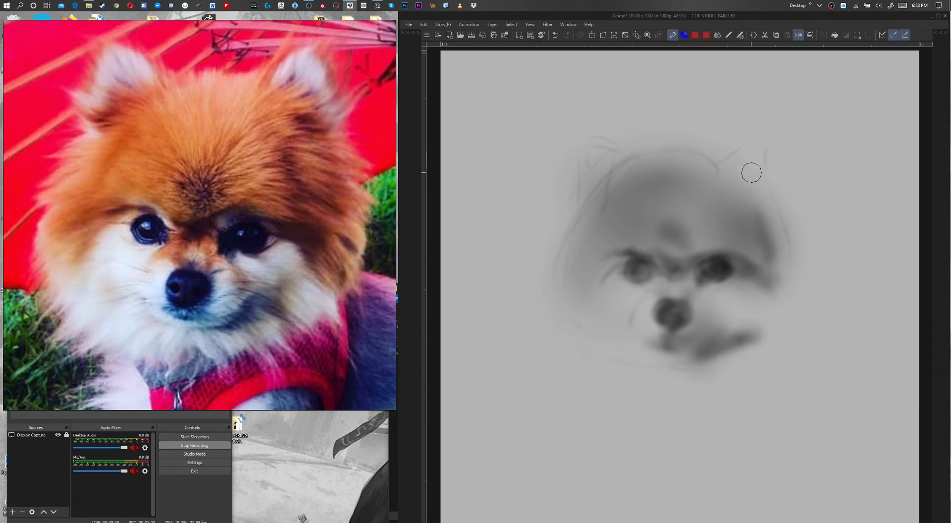
# Step: Paint short fur strokes over the dark spot in the middle of the forehead with the hair brush
pyautogui.press('b')
pyautogui.moveTo(726, 291); pyautogui.dragTo(732, 290)
pyautogui.moveTo(676, 241); pyautogui.dragTo(675, 209)
pyautogui.hotkey('ctrl', 'z')
pyautogui.moveTo(695, 257)
pyautogui.mouseDown()
pyautogui.moveTo(669, 225)
pyautogui.moveTo(689, 208)
pyautogui.moveTo(679, 233)
pyautogui.moveTo(666, 216)
pyautogui.mouseUp()
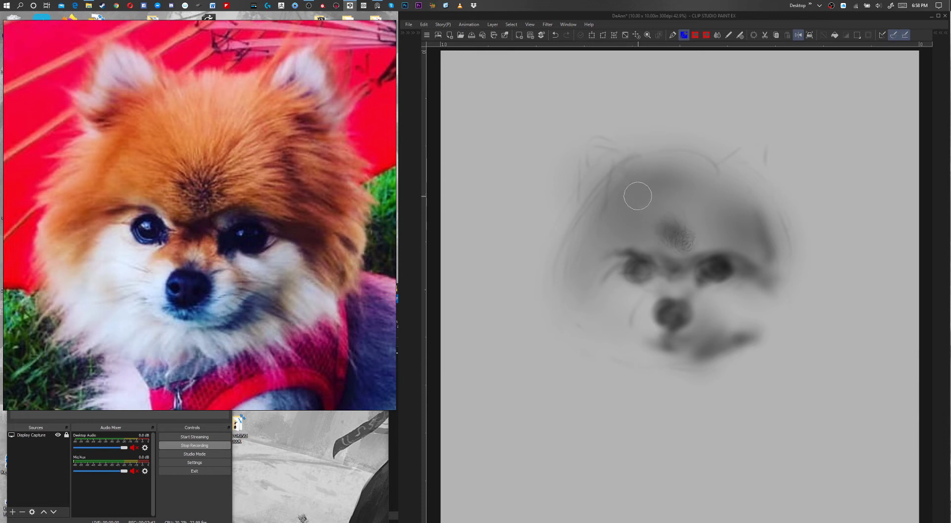
# Step: Paint fur strokes around the base of the left ear and outward along the left side of the head
pyautogui.moveTo(607, 204)
pyautogui.mouseDown()
pyautogui.moveTo(621, 183)
pyautogui.moveTo(605, 163)
pyautogui.mouseUp()
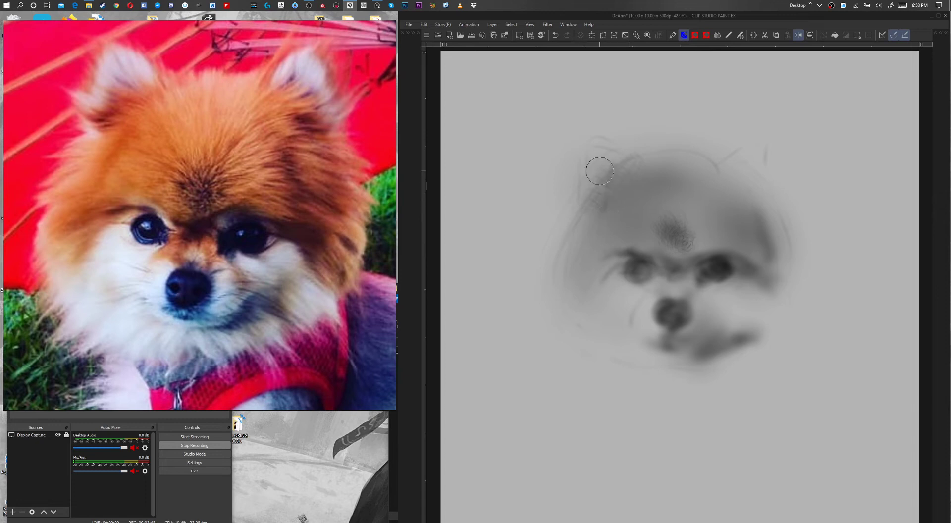
pyautogui.moveTo(598, 196)
pyautogui.mouseDown()
pyautogui.moveTo(599, 218)
pyautogui.moveTo(620, 215)
pyautogui.moveTo(610, 204)
pyautogui.moveTo(631, 215)
pyautogui.moveTo(608, 185)
pyautogui.moveTo(630, 196)
pyautogui.moveTo(623, 177)
pyautogui.mouseUp()
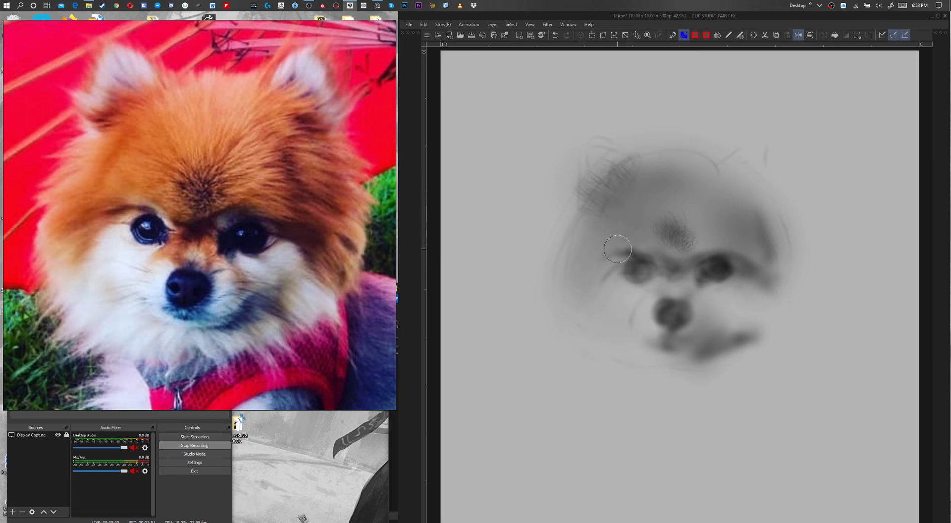
pyautogui.moveTo(614, 249)
pyautogui.mouseDown()
pyautogui.moveTo(576, 257)
pyautogui.moveTo(566, 275)
pyautogui.moveTo(625, 251)
pyautogui.moveTo(596, 258)
pyautogui.moveTo(613, 257)
pyautogui.moveTo(567, 285)
pyautogui.moveTo(623, 255)
pyautogui.moveTo(594, 271)
pyautogui.moveTo(618, 253)
pyautogui.moveTo(590, 243)
pyautogui.moveTo(608, 245)
pyautogui.moveTo(592, 235)
pyautogui.moveTo(609, 224)
pyautogui.moveTo(572, 224)
pyautogui.moveTo(580, 215)
pyautogui.moveTo(588, 245)
pyautogui.moveTo(604, 249)
pyautogui.moveTo(557, 263)
pyautogui.mouseUp()
pyautogui.moveTo(602, 226); pyautogui.dragTo(565, 244)
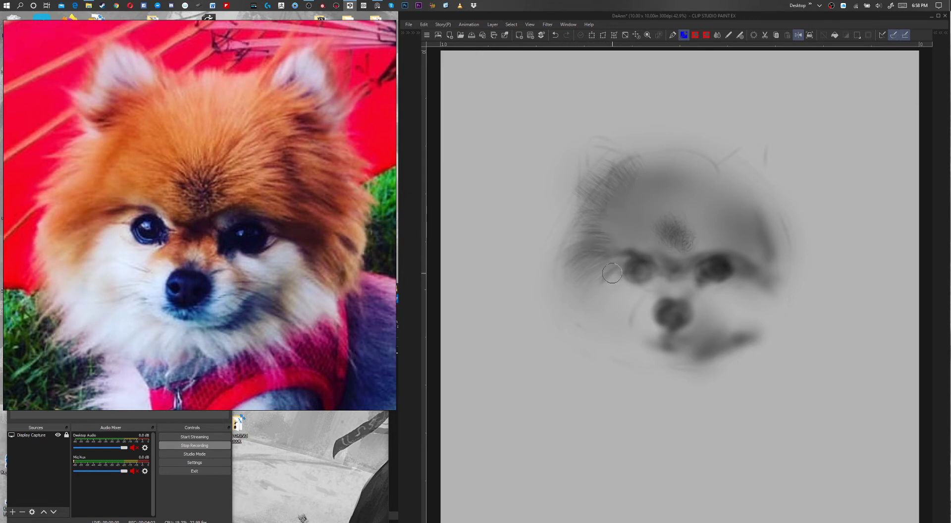
# Step: Build up denser fur on the left cheek and below the left ear with Dave hair brush 3
pyautogui.press('Tab')
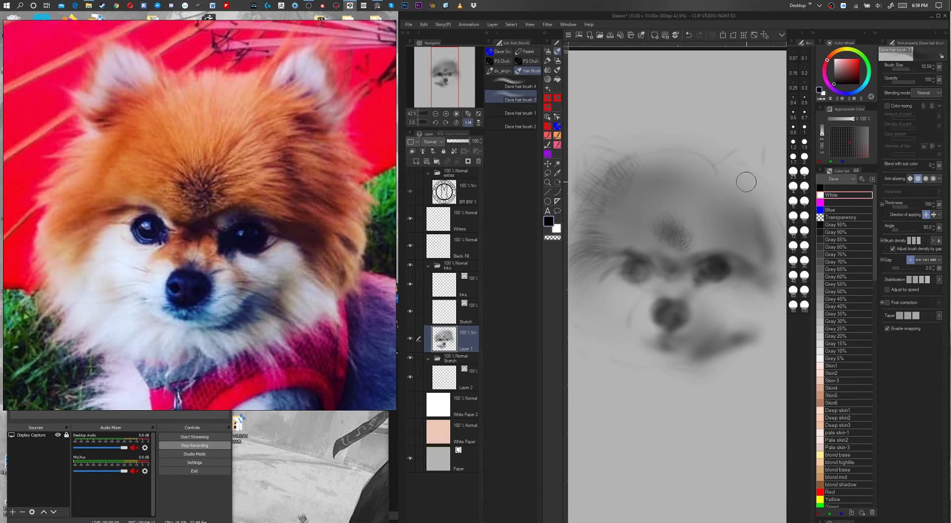
pyautogui.press('Tab')
pyautogui.moveTo(603, 255); pyautogui.dragTo(585, 292)
pyautogui.moveTo(615, 255)
pyautogui.mouseDown()
pyautogui.moveTo(592, 255)
pyautogui.moveTo(625, 248)
pyautogui.mouseUp()
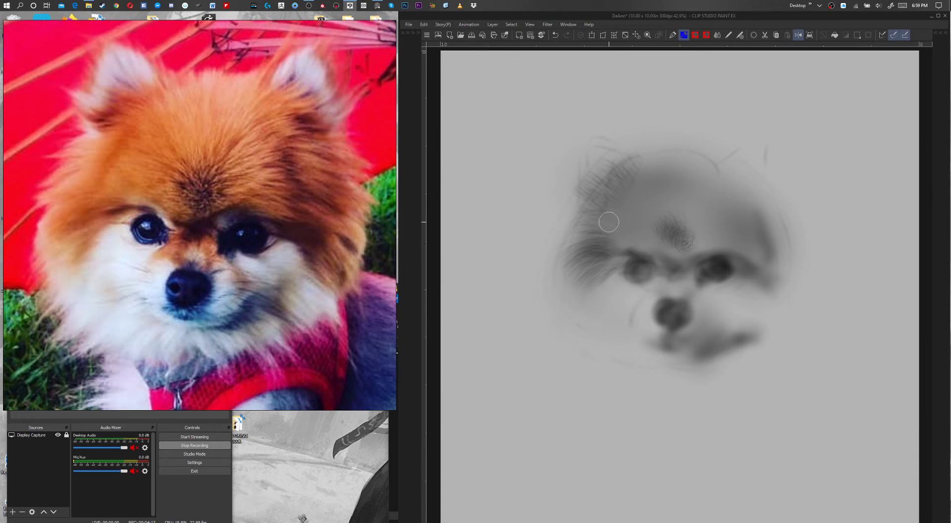
pyautogui.moveTo(569, 237)
pyautogui.mouseDown()
pyautogui.moveTo(593, 243)
pyautogui.moveTo(561, 276)
pyautogui.moveTo(603, 258)
pyautogui.moveTo(566, 304)
pyautogui.mouseUp()
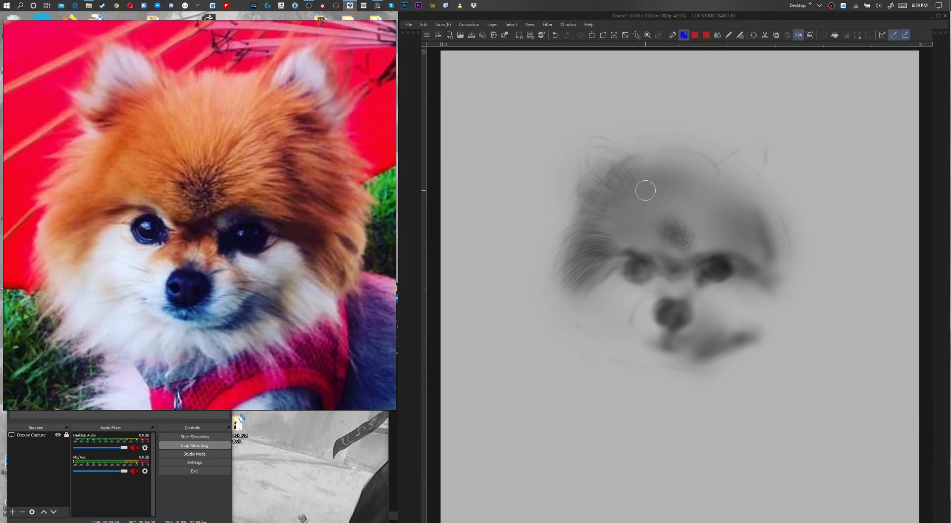
pyautogui.moveTo(649, 174)
pyautogui.mouseDown()
pyautogui.moveTo(632, 144)
pyautogui.moveTo(642, 169)
pyautogui.mouseUp()
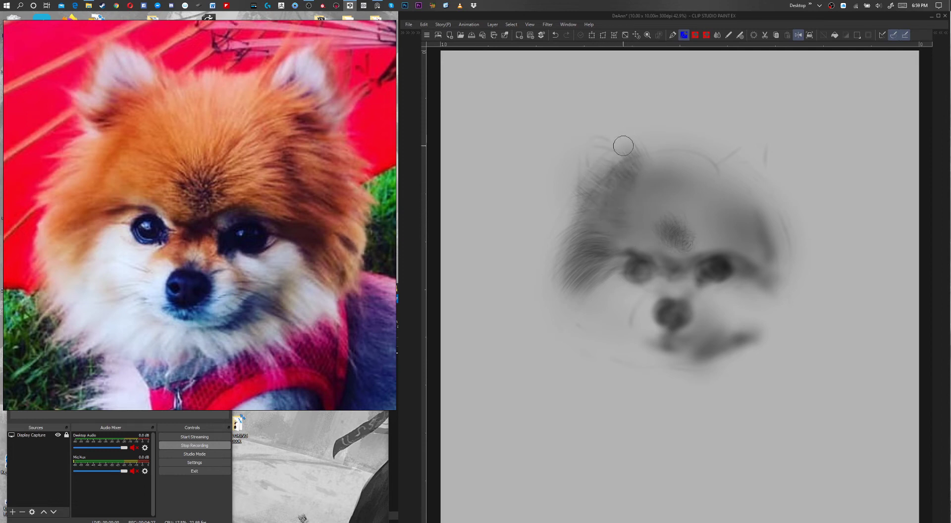
# Step: Blend the fur at the upper left and soften the sketch lines along the top and right of the head
pyautogui.press('j')
pyautogui.moveTo(603, 184); pyautogui.dragTo(576, 235)
pyautogui.moveTo(625, 159)
pyautogui.mouseDown()
pyautogui.moveTo(609, 173)
pyautogui.moveTo(578, 173)
pyautogui.moveTo(588, 151)
pyautogui.moveTo(605, 138)
pyautogui.moveTo(570, 179)
pyautogui.moveTo(564, 208)
pyautogui.moveTo(689, 145)
pyautogui.moveTo(660, 147)
pyautogui.moveTo(737, 142)
pyautogui.moveTo(719, 148)
pyautogui.moveTo(733, 172)
pyautogui.moveTo(805, 203)
pyautogui.moveTo(788, 231)
pyautogui.moveTo(789, 257)
pyautogui.mouseUp()
# Step: Add hair brush strokes over the blended left side and outward from the forehead centre above the left eye
pyautogui.press('b')
pyautogui.moveTo(586, 211)
pyautogui.mouseDown()
pyautogui.moveTo(591, 177)
pyautogui.moveTo(624, 167)
pyautogui.mouseUp()
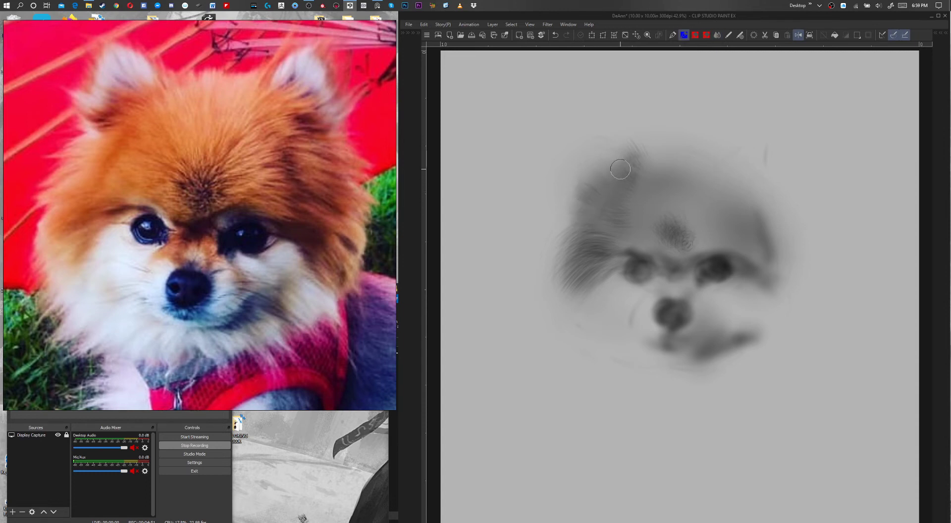
pyautogui.moveTo(613, 201)
pyautogui.mouseDown()
pyautogui.moveTo(585, 187)
pyautogui.moveTo(620, 179)
pyautogui.mouseUp()
pyautogui.moveTo(673, 250)
pyautogui.mouseDown()
pyautogui.moveTo(644, 238)
pyautogui.moveTo(654, 232)
pyautogui.mouseUp()
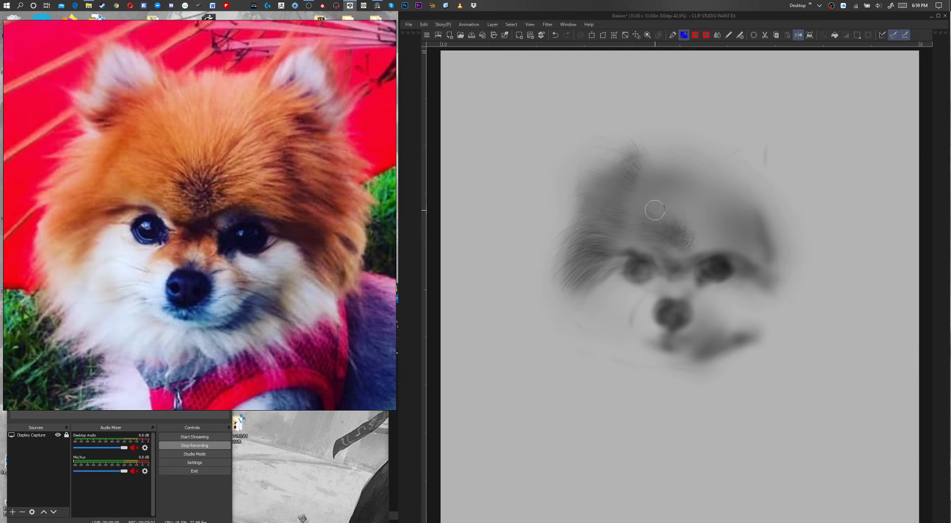
pyautogui.moveTo(619, 223)
pyautogui.mouseDown()
pyautogui.moveTo(611, 241)
pyautogui.moveTo(598, 237)
pyautogui.mouseUp()
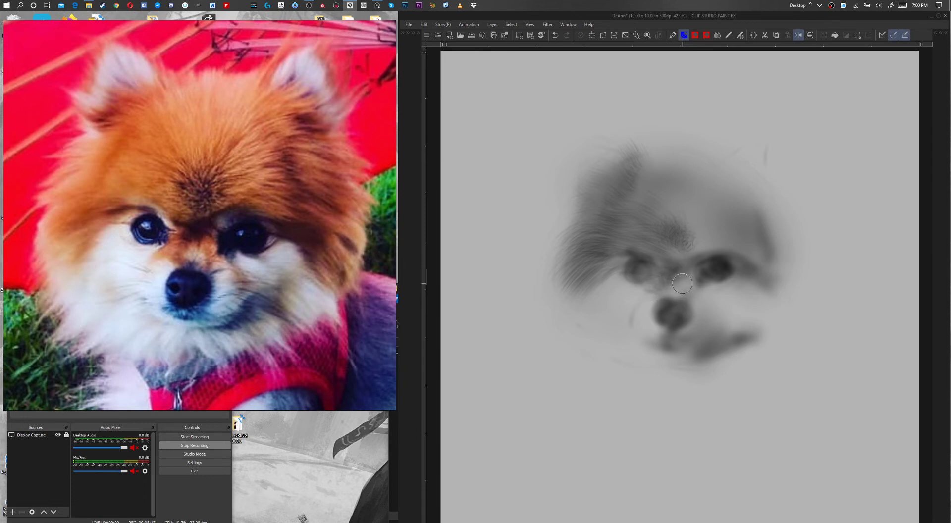
# Step: Paint short fur on the nose bridge and a fan of strands radiating upward from the forehead centre
pyautogui.moveTo(693, 273); pyautogui.dragTo(690, 291)
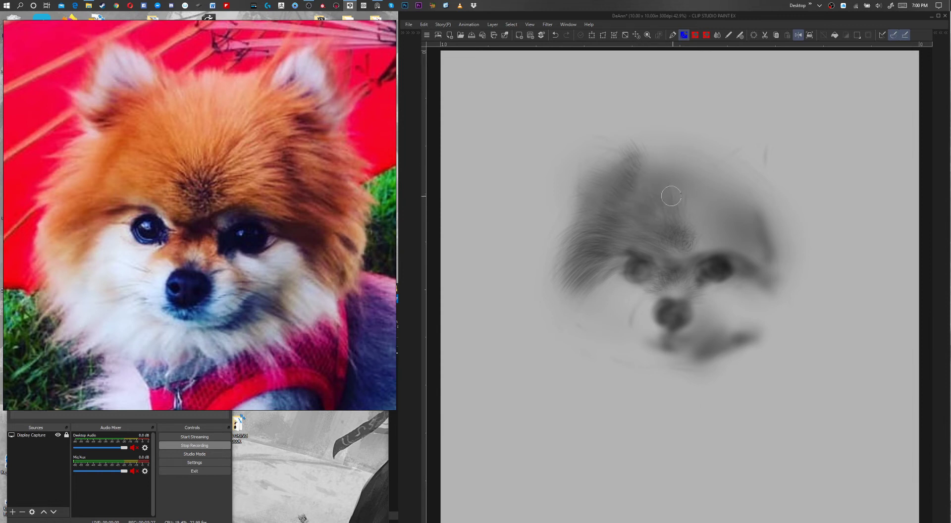
pyautogui.moveTo(681, 213); pyautogui.dragTo(689, 175)
pyautogui.moveTo(685, 235)
pyautogui.mouseDown()
pyautogui.moveTo(696, 184)
pyautogui.moveTo(691, 220)
pyautogui.moveTo(676, 200)
pyautogui.moveTo(666, 223)
pyautogui.moveTo(637, 192)
pyautogui.mouseUp()
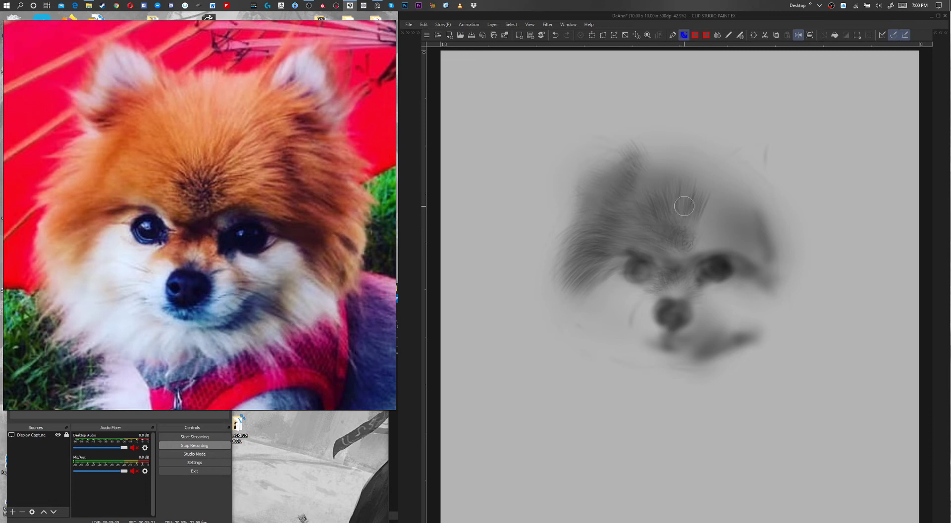
pyautogui.moveTo(674, 252); pyautogui.dragTo(697, 241)
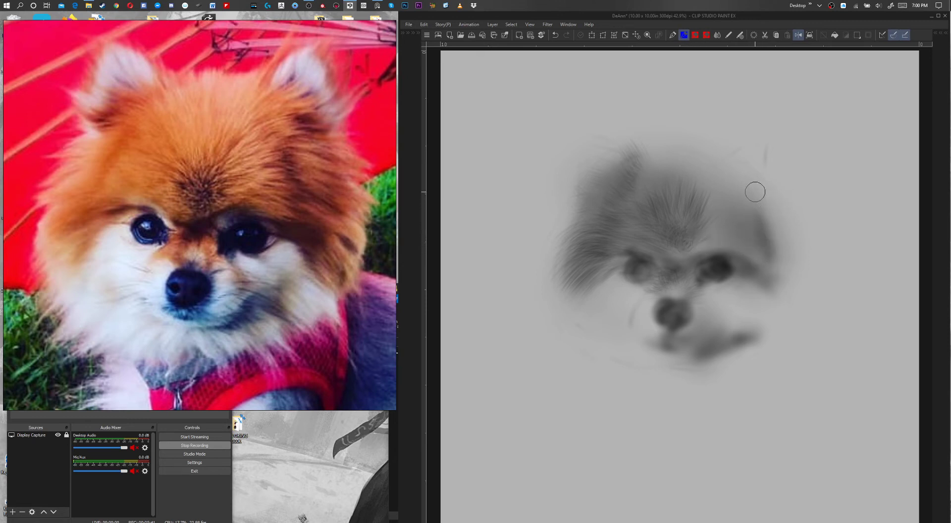
# Step: Cover the right side of the head, the crown and the rest of the forehead with fur strokes
pyautogui.moveTo(743, 200); pyautogui.dragTo(750, 199)
pyautogui.moveTo(747, 210)
pyautogui.mouseDown()
pyautogui.moveTo(786, 225)
pyautogui.moveTo(753, 196)
pyautogui.moveTo(791, 201)
pyautogui.moveTo(742, 209)
pyautogui.moveTo(773, 219)
pyautogui.moveTo(753, 223)
pyautogui.moveTo(772, 232)
pyautogui.moveTo(760, 234)
pyautogui.moveTo(790, 235)
pyautogui.moveTo(769, 228)
pyautogui.moveTo(784, 254)
pyautogui.moveTo(758, 246)
pyautogui.moveTo(790, 268)
pyautogui.moveTo(748, 248)
pyautogui.moveTo(779, 270)
pyautogui.moveTo(735, 255)
pyautogui.moveTo(769, 266)
pyautogui.moveTo(725, 221)
pyautogui.moveTo(753, 256)
pyautogui.moveTo(746, 263)
pyautogui.moveTo(732, 249)
pyautogui.moveTo(756, 246)
pyautogui.mouseUp()
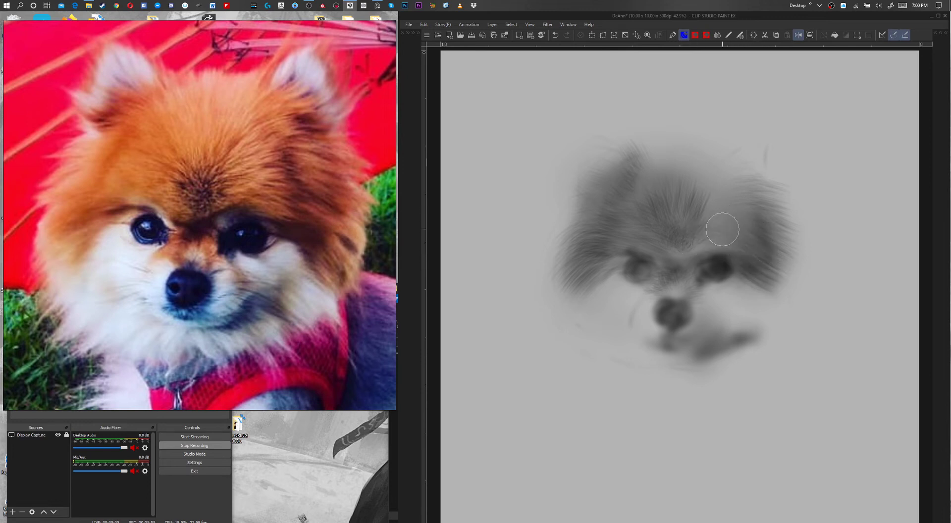
pyautogui.moveTo(711, 204)
pyautogui.mouseDown()
pyautogui.moveTo(735, 203)
pyautogui.moveTo(703, 230)
pyautogui.moveTo(728, 215)
pyautogui.mouseUp()
pyautogui.moveTo(729, 169)
pyautogui.mouseDown()
pyautogui.moveTo(643, 186)
pyautogui.moveTo(629, 177)
pyautogui.moveTo(632, 210)
pyautogui.moveTo(636, 182)
pyautogui.moveTo(657, 201)
pyautogui.moveTo(642, 170)
pyautogui.moveTo(662, 203)
pyautogui.moveTo(655, 175)
pyautogui.moveTo(660, 208)
pyautogui.moveTo(622, 196)
pyautogui.moveTo(647, 246)
pyautogui.moveTo(625, 231)
pyautogui.moveTo(680, 242)
pyautogui.moveTo(658, 149)
pyautogui.moveTo(671, 176)
pyautogui.moveTo(669, 164)
pyautogui.moveTo(658, 147)
pyautogui.moveTo(669, 180)
pyautogui.moveTo(658, 144)
pyautogui.moveTo(658, 170)
pyautogui.moveTo(643, 143)
pyautogui.moveTo(616, 128)
pyautogui.moveTo(618, 174)
pyautogui.moveTo(631, 164)
pyautogui.moveTo(609, 150)
pyautogui.moveTo(612, 194)
pyautogui.moveTo(592, 186)
pyautogui.moveTo(611, 212)
pyautogui.moveTo(569, 223)
pyautogui.moveTo(602, 223)
pyautogui.moveTo(604, 209)
pyautogui.moveTo(694, 131)
pyautogui.moveTo(660, 191)
pyautogui.moveTo(695, 203)
pyautogui.moveTo(674, 254)
pyautogui.moveTo(684, 272)
pyautogui.moveTo(691, 226)
pyautogui.moveTo(705, 247)
pyautogui.moveTo(729, 232)
pyautogui.moveTo(758, 166)
pyautogui.moveTo(685, 186)
pyautogui.mouseUp()
pyautogui.moveTo(707, 139)
pyautogui.mouseDown()
pyautogui.moveTo(686, 186)
pyautogui.moveTo(681, 149)
pyautogui.moveTo(692, 194)
pyautogui.moveTo(709, 152)
pyautogui.moveTo(698, 208)
pyautogui.moveTo(722, 162)
pyautogui.moveTo(715, 215)
pyautogui.moveTo(748, 187)
pyautogui.moveTo(766, 214)
pyautogui.moveTo(742, 192)
pyautogui.moveTo(742, 180)
pyautogui.moveTo(746, 201)
pyautogui.moveTo(781, 208)
pyautogui.moveTo(756, 230)
pyautogui.moveTo(755, 248)
pyautogui.moveTo(786, 280)
pyautogui.moveTo(757, 270)
pyautogui.moveTo(778, 293)
pyautogui.moveTo(754, 274)
pyautogui.moveTo(777, 306)
pyautogui.moveTo(777, 266)
pyautogui.moveTo(799, 278)
pyautogui.moveTo(773, 255)
pyautogui.moveTo(789, 237)
pyautogui.moveTo(763, 178)
pyautogui.moveTo(754, 205)
pyautogui.moveTo(690, 231)
pyautogui.mouseUp()
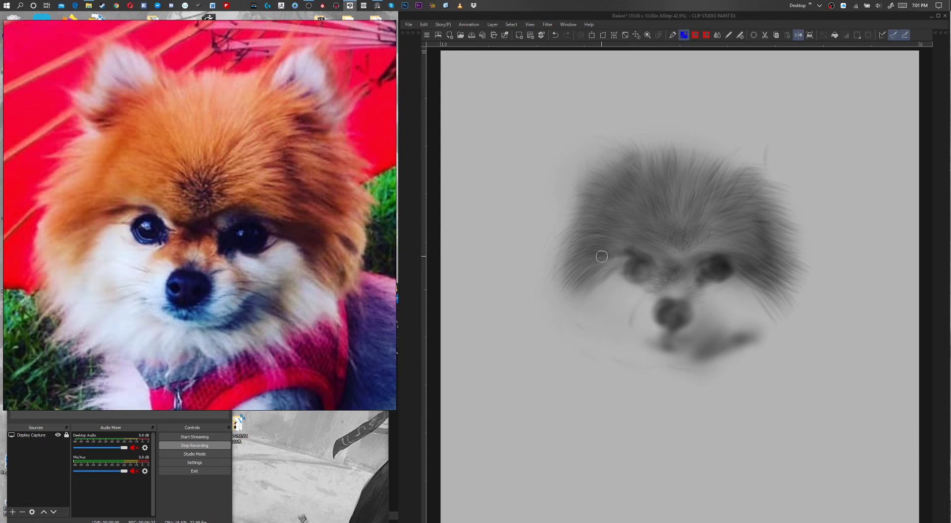
# Step: Define the dark brows and upper eyelids of both eyes with smaller brush strokes
pyautogui.press('[')
pyautogui.press('[')
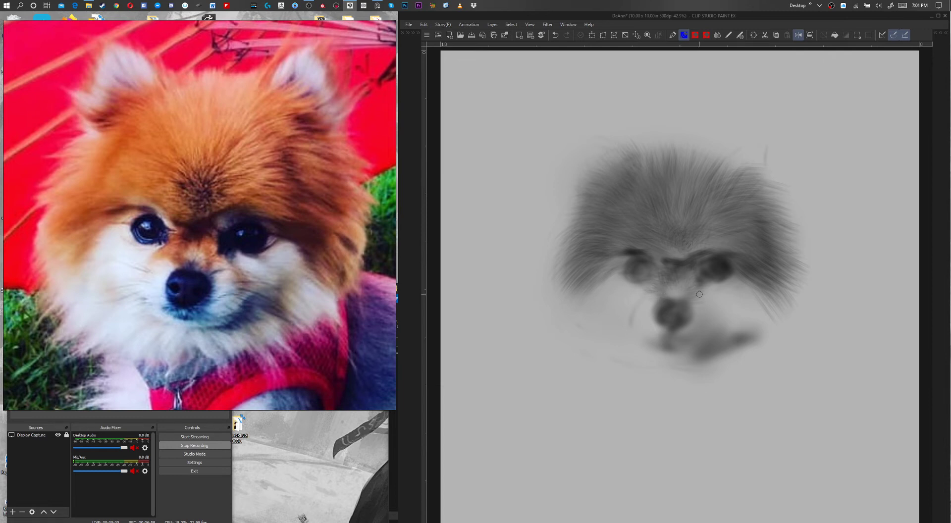
pyautogui.press('p')
pyautogui.moveTo(659, 271); pyautogui.dragTo(649, 269)
pyautogui.moveTo(708, 250); pyautogui.dragTo(731, 257)
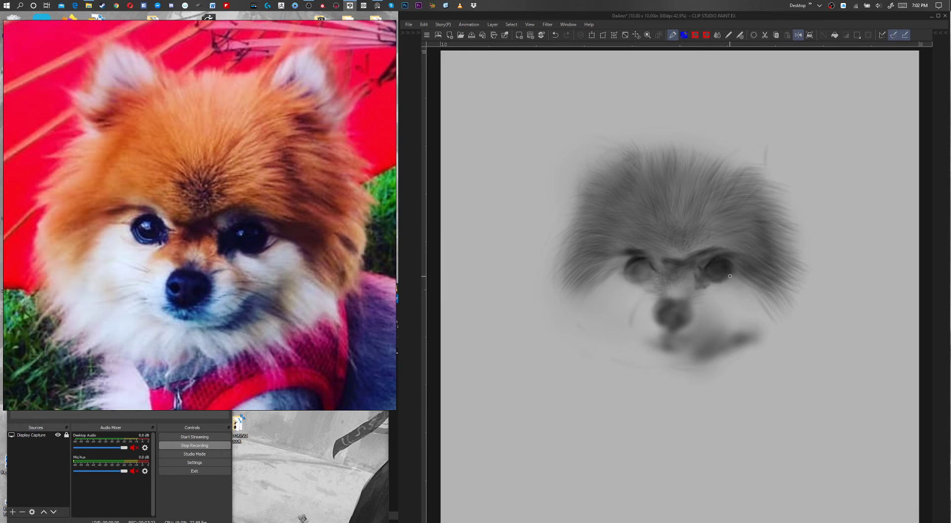
# Step: Fill the right eye with near-black tone and shape its rim and outer corner
pyautogui.moveTo(733, 271); pyautogui.dragTo(724, 280)
pyautogui.moveTo(714, 276)
pyautogui.mouseDown()
pyautogui.moveTo(722, 278)
pyautogui.moveTo(721, 263)
pyautogui.mouseUp()
pyautogui.moveTo(695, 262); pyautogui.dragTo(701, 256)
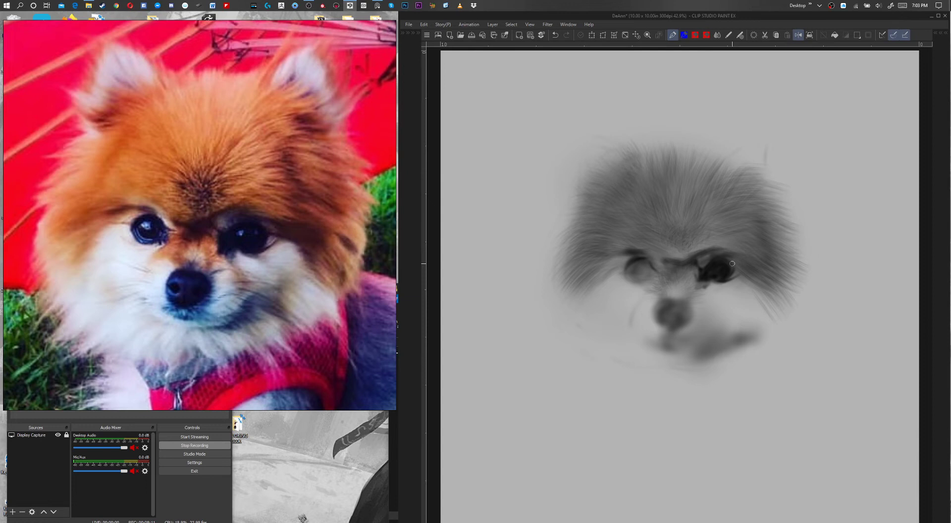
pyautogui.moveTo(733, 268); pyautogui.dragTo(742, 269)
pyautogui.moveTo(729, 269); pyautogui.dragTo(779, 251)
pyautogui.moveTo(743, 271)
pyautogui.mouseDown()
pyautogui.moveTo(772, 288)
pyautogui.moveTo(723, 271)
pyautogui.mouseUp()
# Step: Outline the left eye and fill it with near-black tone, and paint the nose solid black
pyautogui.keyDown('ctrl'); pyautogui.keyDown('alt'); pyautogui.moveTo(670, 259); pyautogui.dragTo(661, 268); pyautogui.keyUp('alt'); pyautogui.keyUp('ctrl')
pyautogui.moveTo(625, 272); pyautogui.dragTo(634, 281)
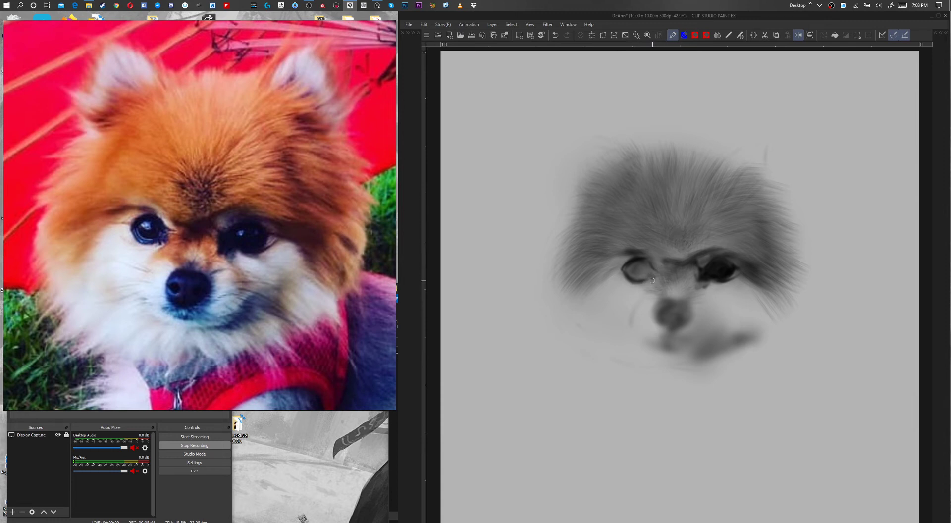
pyautogui.press(']')
pyautogui.moveTo(629, 270); pyautogui.dragTo(653, 274)
pyautogui.moveTo(641, 262)
pyautogui.mouseDown()
pyautogui.moveTo(628, 272)
pyautogui.moveTo(641, 280)
pyautogui.moveTo(634, 279)
pyautogui.moveTo(644, 262)
pyautogui.mouseUp()
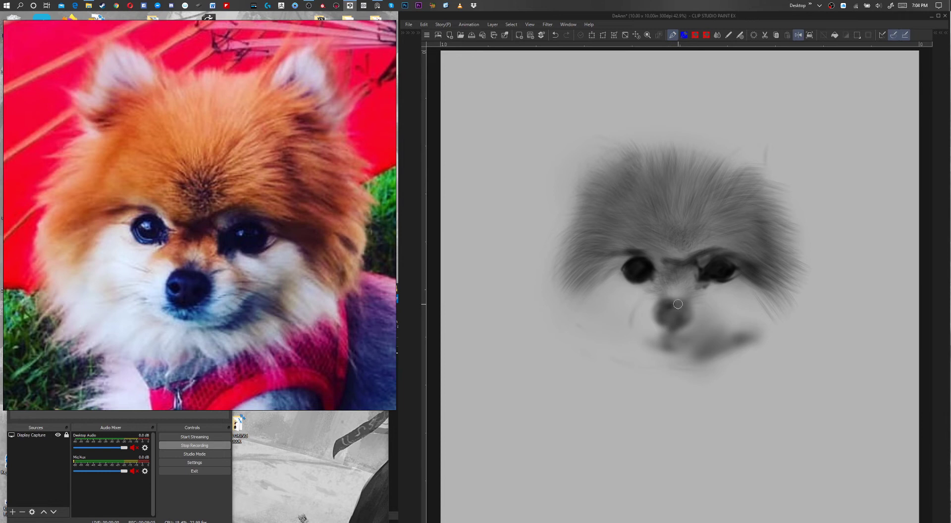
pyautogui.moveTo(671, 302)
pyautogui.mouseDown()
pyautogui.moveTo(668, 328)
pyautogui.moveTo(688, 315)
pyautogui.moveTo(667, 309)
pyautogui.moveTo(677, 324)
pyautogui.moveTo(689, 315)
pyautogui.moveTo(662, 343)
pyautogui.moveTo(675, 313)
pyautogui.mouseUp()
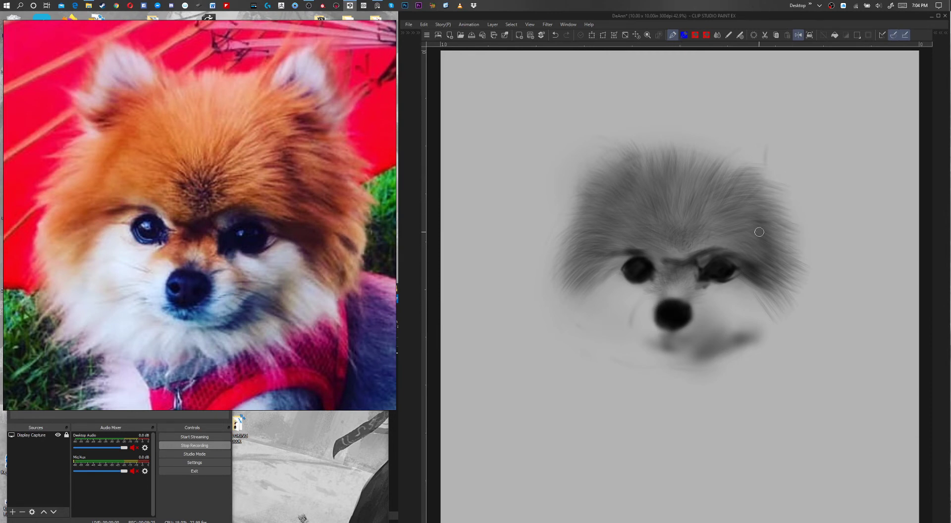
# Step: With Dave hair brush 3 set to white, paint light fur below the left eye and beside the nose
pyautogui.press('b')
pyautogui.moveTo(724, 313); pyautogui.dragTo(733, 313)
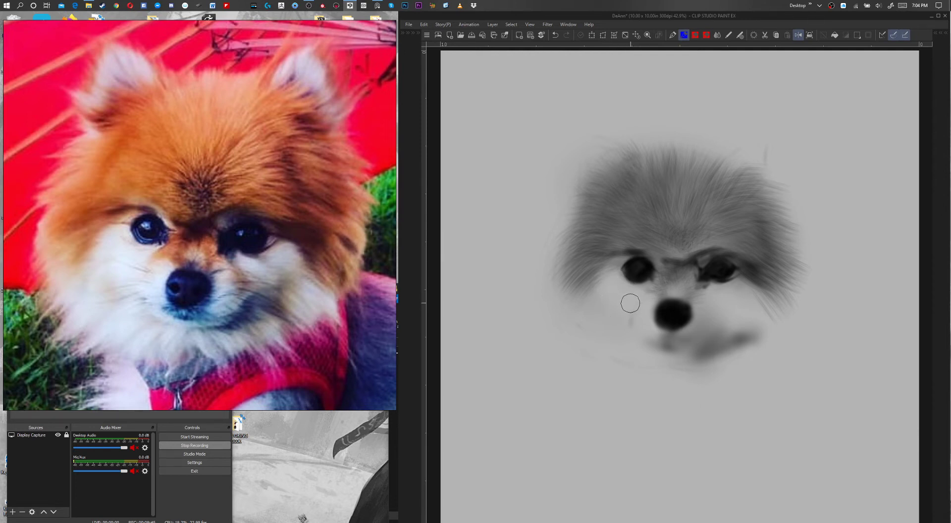
pyautogui.press('Tab')
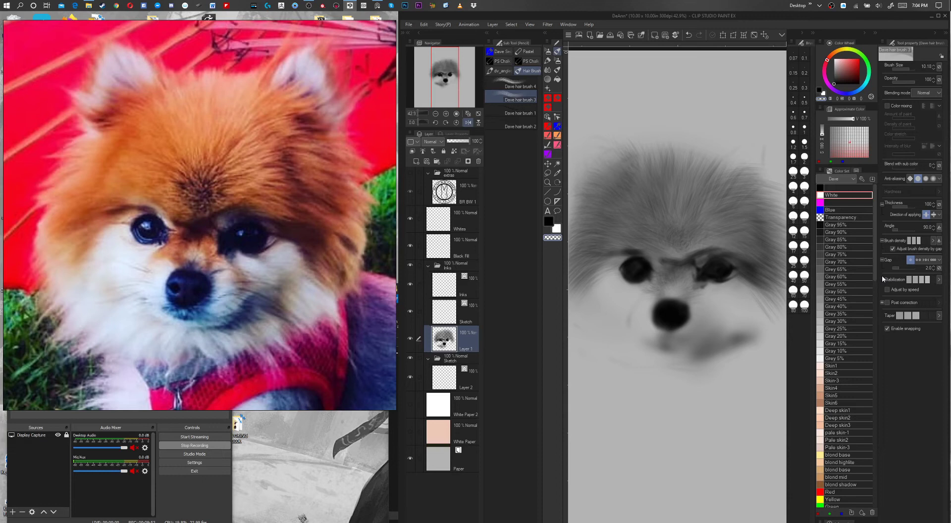
pyautogui.press('x')
pyautogui.press('Tab')
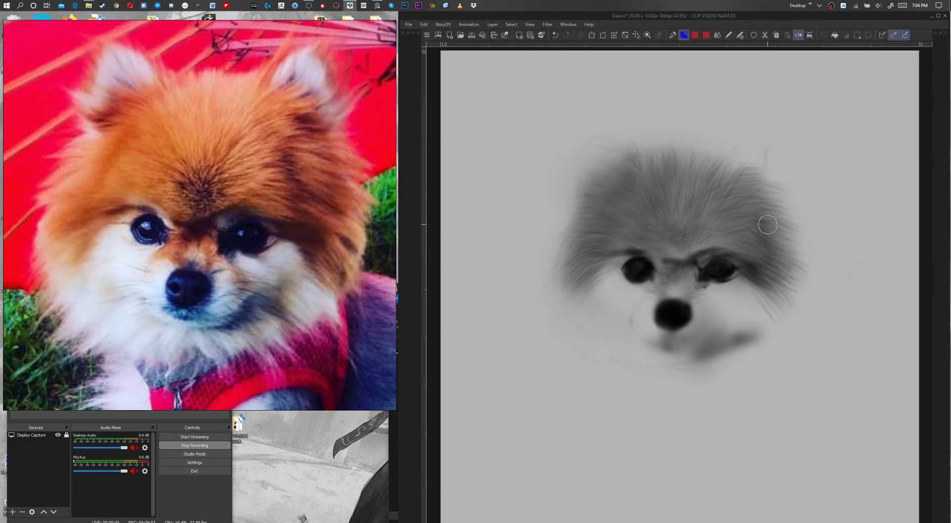
pyautogui.moveTo(619, 281)
pyautogui.mouseDown()
pyautogui.moveTo(602, 278)
pyautogui.moveTo(617, 285)
pyautogui.moveTo(601, 293)
pyautogui.moveTo(625, 287)
pyautogui.moveTo(625, 310)
pyautogui.moveTo(601, 280)
pyautogui.moveTo(597, 294)
pyautogui.mouseUp()
pyautogui.moveTo(652, 307)
pyautogui.mouseDown()
pyautogui.moveTo(638, 322)
pyautogui.moveTo(655, 325)
pyautogui.mouseUp()
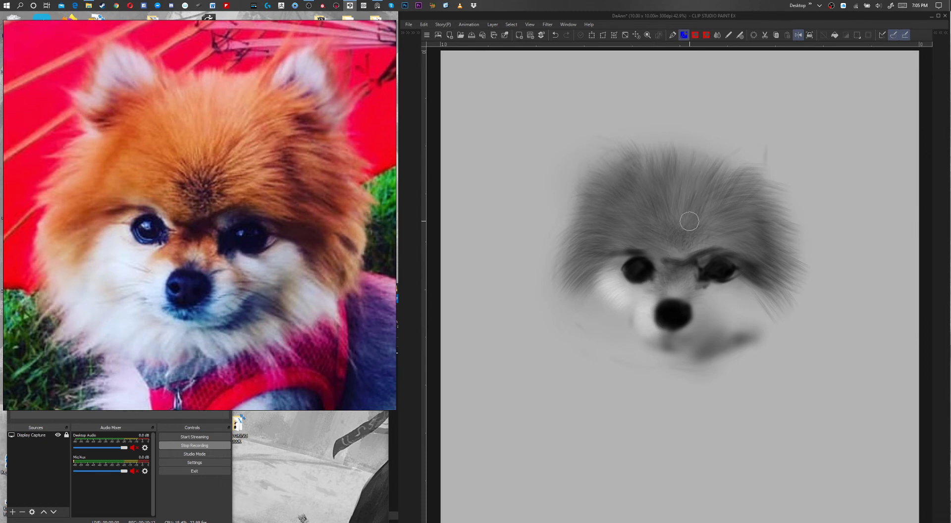
# Step: Build up white fur on the left cheek, and add light strokes below the right eye and on the nose bridge
pyautogui.moveTo(608, 285)
pyautogui.mouseDown()
pyautogui.moveTo(583, 303)
pyautogui.moveTo(614, 281)
pyautogui.moveTo(592, 299)
pyautogui.moveTo(626, 261)
pyautogui.moveTo(619, 244)
pyautogui.moveTo(660, 196)
pyautogui.moveTo(700, 215)
pyautogui.moveTo(696, 250)
pyautogui.moveTo(616, 296)
pyautogui.mouseUp()
pyautogui.moveTo(712, 292); pyautogui.dragTo(726, 304)
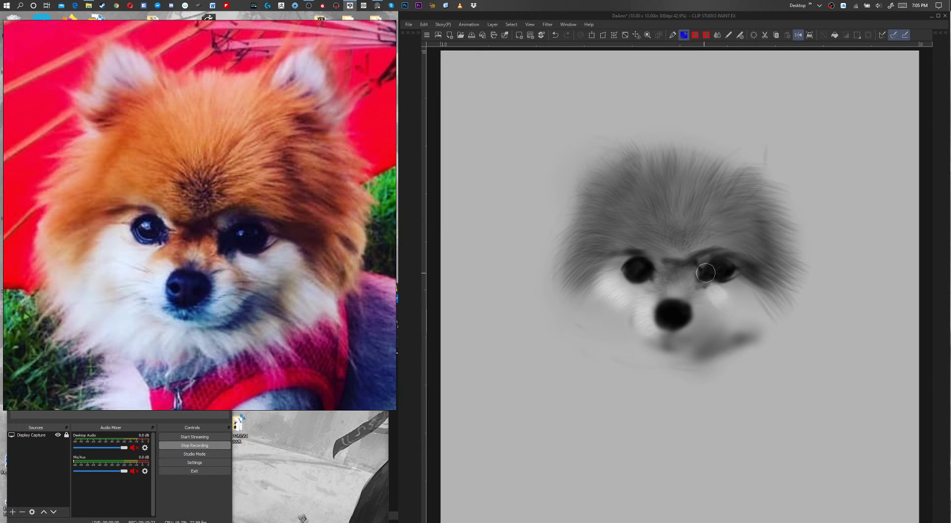
pyautogui.moveTo(709, 305); pyautogui.dragTo(704, 299)
pyautogui.moveTo(678, 280); pyautogui.dragTo(673, 283)
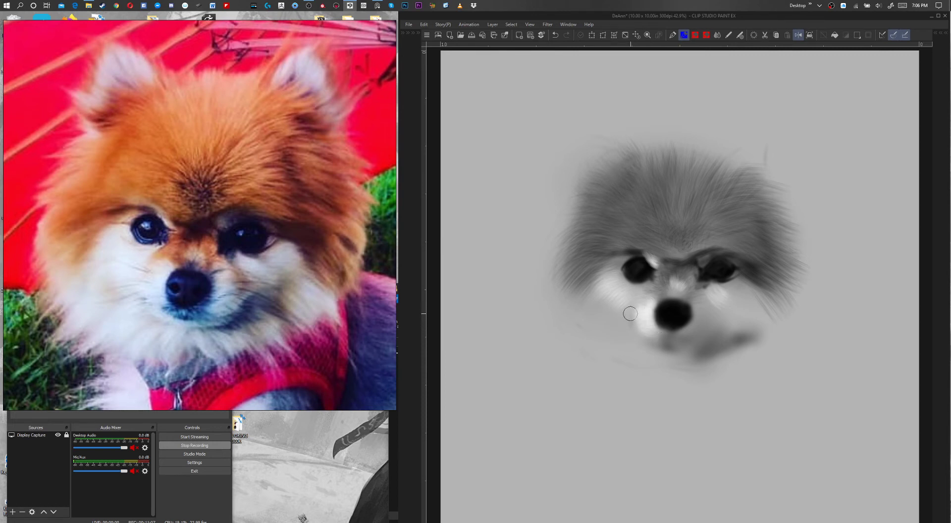
pyautogui.moveTo(611, 325); pyautogui.dragTo(618, 329)
pyautogui.moveTo(629, 294)
pyautogui.mouseDown()
pyautogui.moveTo(609, 301)
pyautogui.moveTo(630, 320)
pyautogui.moveTo(612, 287)
pyautogui.mouseUp()
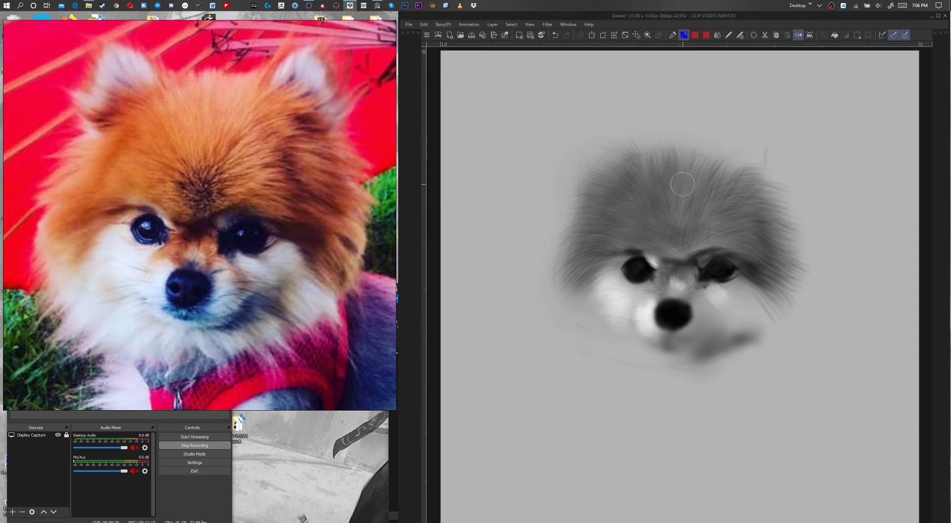
# Step: Add white fur to both cheeks and the muzzle, and lighten the edge of the head below the left ear
pyautogui.hotkey('ctrl', 'alt')
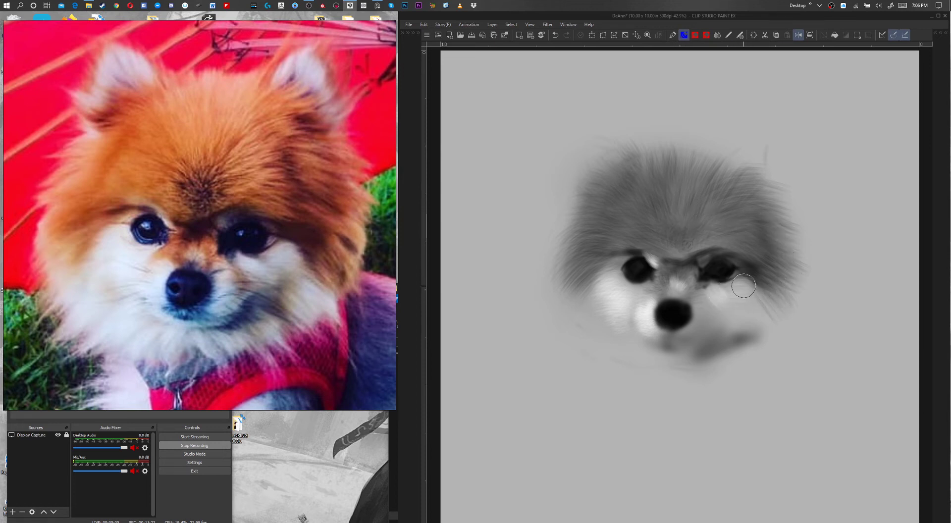
pyautogui.moveTo(735, 291)
pyautogui.mouseDown()
pyautogui.moveTo(749, 324)
pyautogui.moveTo(725, 262)
pyautogui.moveTo(733, 309)
pyautogui.moveTo(721, 306)
pyautogui.moveTo(736, 313)
pyautogui.moveTo(724, 306)
pyautogui.moveTo(709, 352)
pyautogui.moveTo(697, 327)
pyautogui.moveTo(698, 311)
pyautogui.moveTo(707, 314)
pyautogui.moveTo(699, 310)
pyautogui.moveTo(702, 327)
pyautogui.moveTo(687, 331)
pyautogui.moveTo(719, 315)
pyautogui.moveTo(695, 328)
pyautogui.moveTo(741, 325)
pyautogui.moveTo(742, 292)
pyautogui.moveTo(737, 322)
pyautogui.mouseUp()
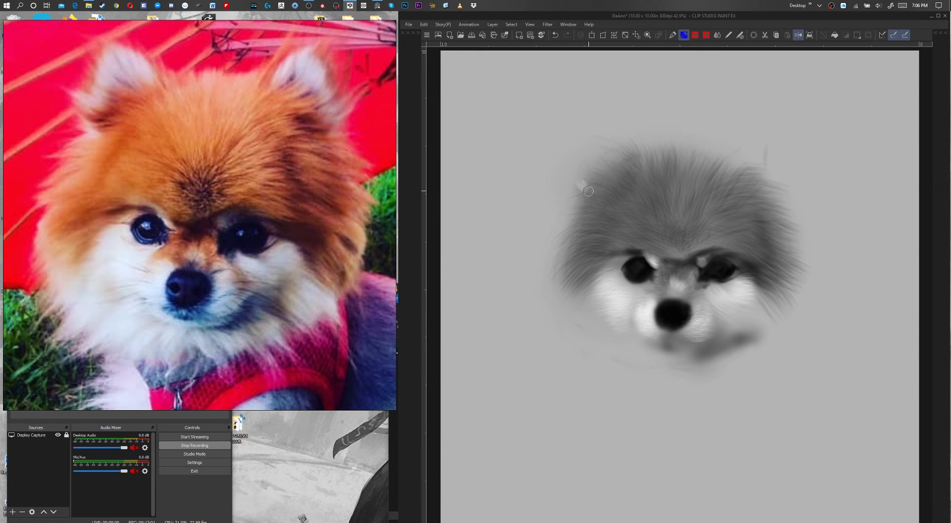
pyautogui.moveTo(579, 185); pyautogui.dragTo(565, 202)
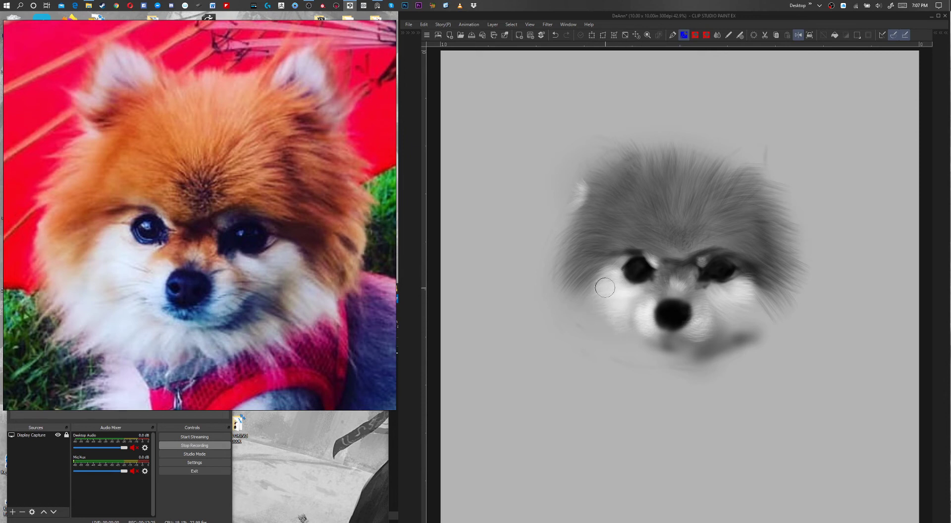
pyautogui.moveTo(603, 295)
pyautogui.mouseDown()
pyautogui.moveTo(588, 308)
pyautogui.moveTo(605, 314)
pyautogui.mouseUp()
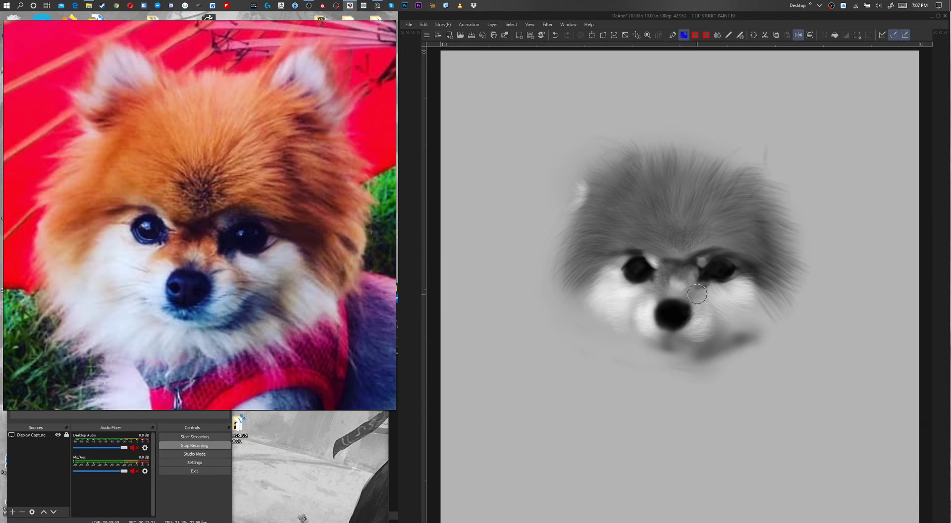
pyautogui.moveTo(691, 338); pyautogui.dragTo(698, 340)
# Step: Paint the white ruff around the jaw with long strokes fanning outward from both cheeks and the chin
pyautogui.moveTo(601, 318); pyautogui.dragTo(543, 370)
pyautogui.moveTo(613, 320)
pyautogui.mouseDown()
pyautogui.moveTo(607, 353)
pyautogui.moveTo(632, 337)
pyautogui.moveTo(619, 353)
pyautogui.moveTo(566, 377)
pyautogui.moveTo(610, 316)
pyautogui.moveTo(611, 327)
pyautogui.moveTo(576, 329)
pyautogui.moveTo(599, 307)
pyautogui.moveTo(624, 336)
pyautogui.moveTo(602, 362)
pyautogui.moveTo(627, 340)
pyautogui.moveTo(606, 372)
pyautogui.moveTo(639, 346)
pyautogui.moveTo(621, 369)
pyautogui.moveTo(651, 357)
pyautogui.moveTo(623, 365)
pyautogui.moveTo(627, 349)
pyautogui.moveTo(585, 380)
pyautogui.moveTo(644, 355)
pyautogui.moveTo(634, 379)
pyautogui.moveTo(656, 357)
pyautogui.moveTo(672, 372)
pyautogui.moveTo(685, 366)
pyautogui.moveTo(687, 382)
pyautogui.moveTo(698, 367)
pyautogui.moveTo(657, 370)
pyautogui.moveTo(649, 386)
pyautogui.moveTo(655, 361)
pyautogui.moveTo(623, 396)
pyautogui.moveTo(644, 352)
pyautogui.moveTo(627, 359)
pyautogui.moveTo(616, 347)
pyautogui.moveTo(545, 399)
pyautogui.moveTo(687, 362)
pyautogui.mouseUp()
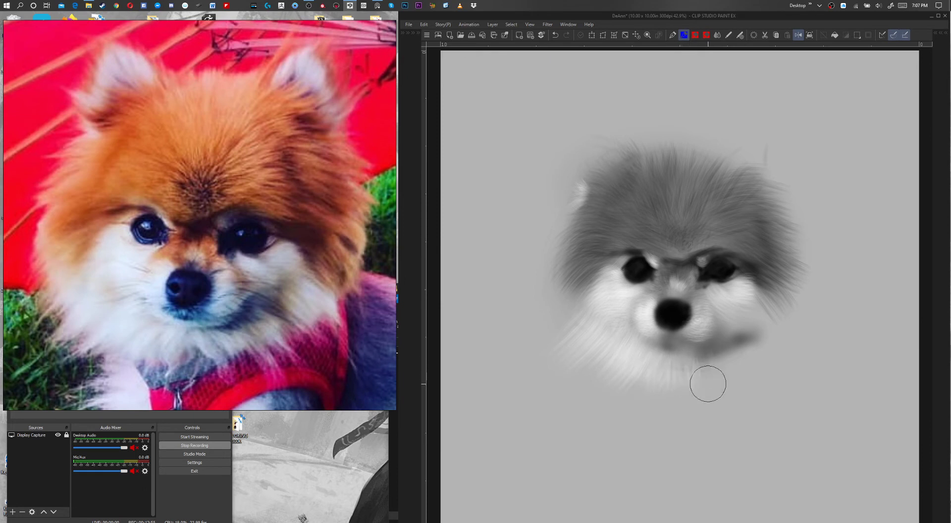
pyautogui.moveTo(769, 357)
pyautogui.mouseDown()
pyautogui.moveTo(754, 336)
pyautogui.moveTo(772, 347)
pyautogui.moveTo(758, 326)
pyautogui.moveTo(794, 362)
pyautogui.moveTo(760, 320)
pyautogui.moveTo(795, 360)
pyautogui.moveTo(751, 349)
pyautogui.mouseUp()
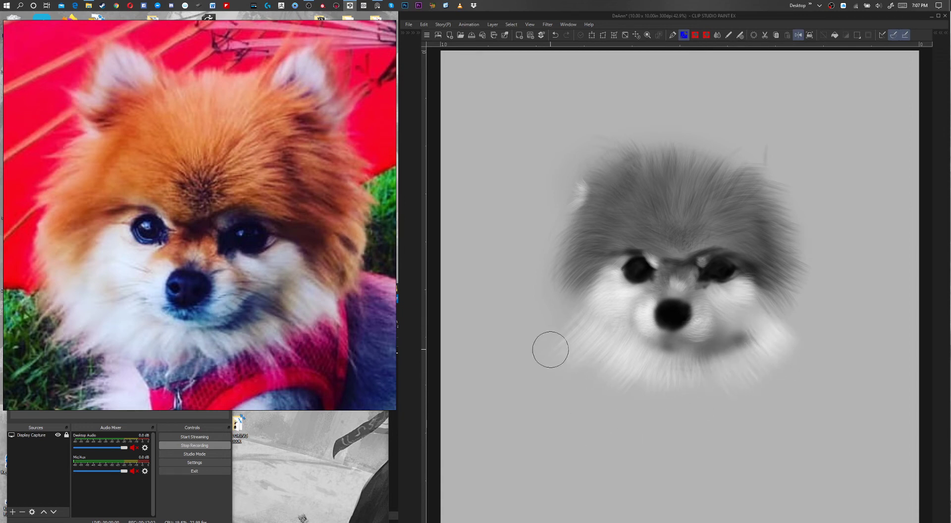
pyautogui.moveTo(572, 313)
pyautogui.mouseDown()
pyautogui.moveTo(554, 319)
pyautogui.moveTo(573, 300)
pyautogui.moveTo(551, 289)
pyautogui.moveTo(569, 298)
pyautogui.moveTo(554, 322)
pyautogui.moveTo(580, 306)
pyautogui.moveTo(582, 315)
pyautogui.moveTo(551, 353)
pyautogui.moveTo(589, 318)
pyautogui.moveTo(572, 337)
pyautogui.moveTo(727, 258)
pyautogui.moveTo(575, 334)
pyautogui.moveTo(586, 315)
pyautogui.moveTo(549, 320)
pyautogui.mouseUp()
pyautogui.moveTo(754, 292)
pyautogui.mouseDown()
pyautogui.moveTo(786, 318)
pyautogui.moveTo(772, 311)
pyautogui.mouseUp()
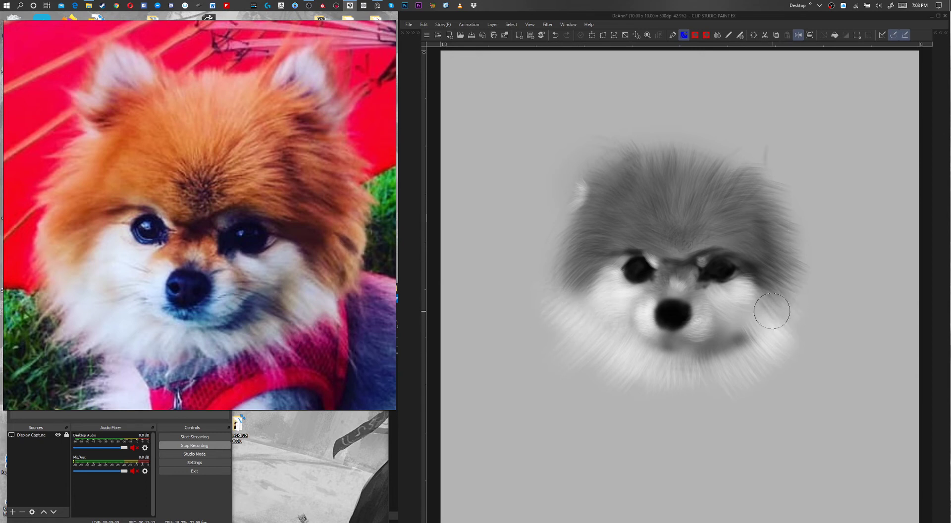
# Step: Paint both ears as fluffy white tufts, joining them to the sides of the head
pyautogui.hotkey('ctrl', 'alt')
pyautogui.moveTo(702, 180)
pyautogui.mouseDown()
pyautogui.moveTo(705, 134)
pyautogui.moveTo(685, 159)
pyautogui.mouseUp()
pyautogui.moveTo(620, 140)
pyautogui.mouseDown()
pyautogui.moveTo(602, 132)
pyautogui.moveTo(623, 142)
pyautogui.moveTo(596, 130)
pyautogui.moveTo(594, 166)
pyautogui.mouseUp()
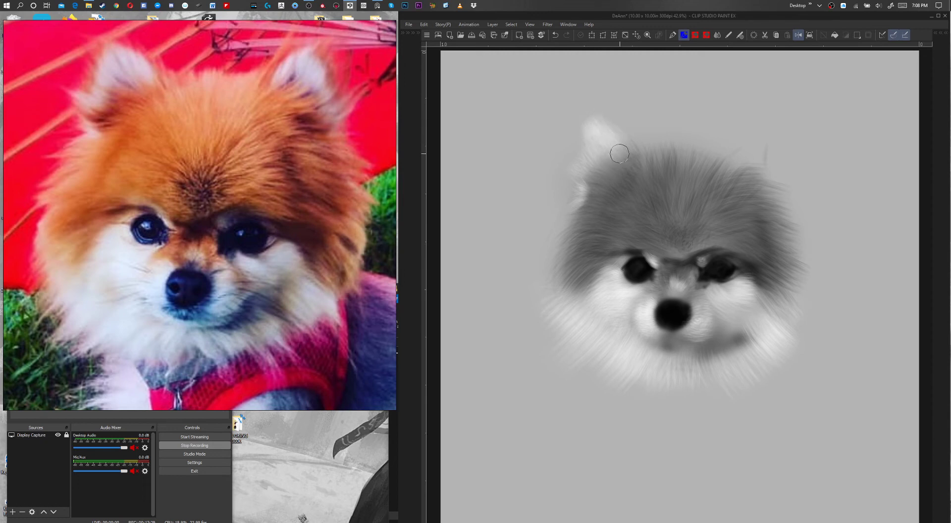
pyautogui.moveTo(585, 169)
pyautogui.mouseDown()
pyautogui.moveTo(571, 172)
pyautogui.moveTo(580, 192)
pyautogui.mouseUp()
pyautogui.moveTo(742, 161)
pyautogui.mouseDown()
pyautogui.moveTo(747, 154)
pyautogui.moveTo(754, 162)
pyautogui.moveTo(773, 138)
pyautogui.moveTo(757, 160)
pyautogui.moveTo(780, 183)
pyautogui.moveTo(765, 161)
pyautogui.moveTo(773, 144)
pyautogui.mouseUp()
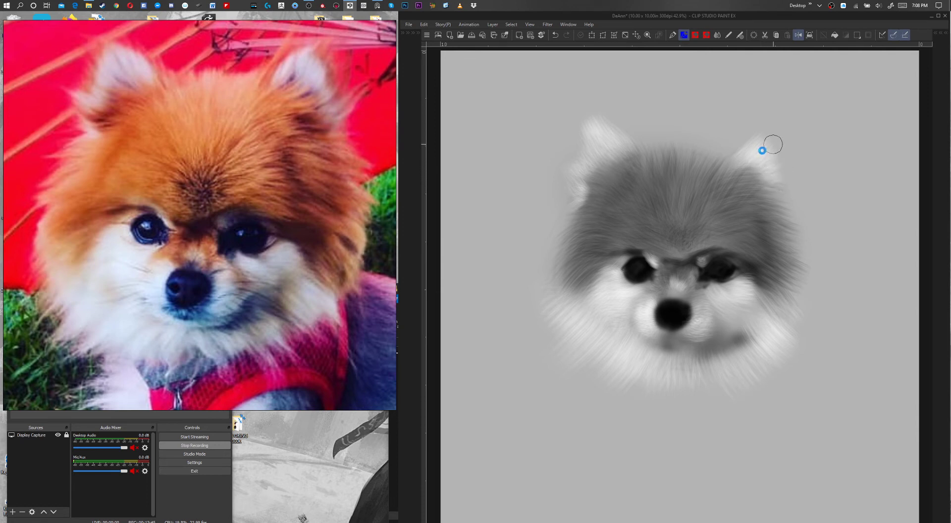
pyautogui.moveTo(773, 144)
pyautogui.mouseDown()
pyautogui.moveTo(764, 161)
pyautogui.moveTo(772, 149)
pyautogui.moveTo(744, 152)
pyautogui.moveTo(770, 150)
pyautogui.moveTo(776, 184)
pyautogui.mouseUp()
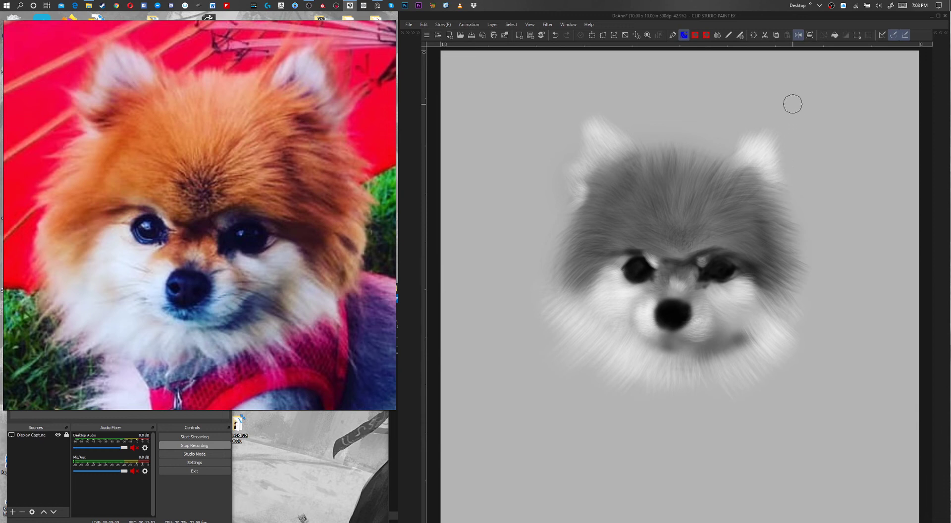
# Step: Brush light fur strokes over the middle of the forehead and up to the crown
pyautogui.hotkey('ctrl', 'alt')
pyautogui.moveTo(804, 142); pyautogui.dragTo(824, 150)
pyautogui.moveTo(696, 143)
pyautogui.mouseDown()
pyautogui.moveTo(672, 160)
pyautogui.moveTo(709, 176)
pyautogui.moveTo(675, 142)
pyautogui.moveTo(686, 180)
pyautogui.moveTo(660, 147)
pyautogui.moveTo(654, 165)
pyautogui.moveTo(639, 170)
pyautogui.moveTo(688, 188)
pyautogui.moveTo(690, 166)
pyautogui.moveTo(709, 166)
pyautogui.moveTo(707, 151)
pyautogui.moveTo(679, 159)
pyautogui.moveTo(723, 157)
pyautogui.moveTo(718, 166)
pyautogui.moveTo(727, 158)
pyautogui.moveTo(712, 213)
pyautogui.moveTo(727, 203)
pyautogui.moveTo(707, 199)
pyautogui.moveTo(714, 203)
pyautogui.moveTo(724, 188)
pyautogui.moveTo(729, 206)
pyautogui.moveTo(723, 188)
pyautogui.moveTo(743, 171)
pyautogui.moveTo(693, 201)
pyautogui.moveTo(703, 157)
pyautogui.moveTo(721, 210)
pyautogui.moveTo(727, 205)
pyautogui.moveTo(713, 218)
pyautogui.moveTo(738, 212)
pyautogui.moveTo(712, 197)
pyautogui.moveTo(742, 213)
pyautogui.moveTo(745, 228)
pyautogui.moveTo(689, 153)
pyautogui.moveTo(680, 207)
pyautogui.moveTo(649, 187)
pyautogui.moveTo(660, 204)
pyautogui.moveTo(647, 176)
pyautogui.moveTo(658, 187)
pyautogui.moveTo(659, 170)
pyautogui.mouseUp()
pyautogui.moveTo(660, 213)
pyautogui.mouseDown()
pyautogui.moveTo(688, 190)
pyautogui.moveTo(678, 202)
pyautogui.moveTo(671, 169)
pyautogui.moveTo(677, 203)
pyautogui.moveTo(661, 200)
pyautogui.moveTo(656, 179)
pyautogui.moveTo(674, 162)
pyautogui.moveTo(692, 198)
pyautogui.moveTo(684, 165)
pyautogui.moveTo(667, 172)
pyautogui.moveTo(683, 169)
pyautogui.moveTo(673, 167)
pyautogui.moveTo(682, 156)
pyautogui.moveTo(687, 166)
pyautogui.moveTo(699, 147)
pyautogui.moveTo(699, 165)
pyautogui.moveTo(707, 148)
pyautogui.moveTo(661, 160)
pyautogui.moveTo(652, 141)
pyautogui.moveTo(736, 142)
pyautogui.moveTo(718, 165)
pyautogui.moveTo(733, 138)
pyautogui.moveTo(664, 143)
pyautogui.moveTo(662, 159)
pyautogui.moveTo(662, 151)
pyautogui.moveTo(685, 169)
pyautogui.moveTo(672, 177)
pyautogui.moveTo(663, 223)
pyautogui.moveTo(639, 220)
pyautogui.moveTo(658, 231)
pyautogui.moveTo(616, 208)
pyautogui.moveTo(647, 224)
pyautogui.moveTo(626, 198)
pyautogui.moveTo(631, 225)
pyautogui.moveTo(638, 209)
pyautogui.moveTo(622, 190)
pyautogui.moveTo(595, 189)
pyautogui.moveTo(580, 231)
pyautogui.mouseUp()
pyautogui.moveTo(681, 225); pyautogui.dragTo(678, 224)
pyautogui.moveTo(651, 181)
pyautogui.mouseDown()
pyautogui.moveTo(617, 175)
pyautogui.moveTo(620, 189)
pyautogui.moveTo(597, 211)
pyautogui.mouseUp()
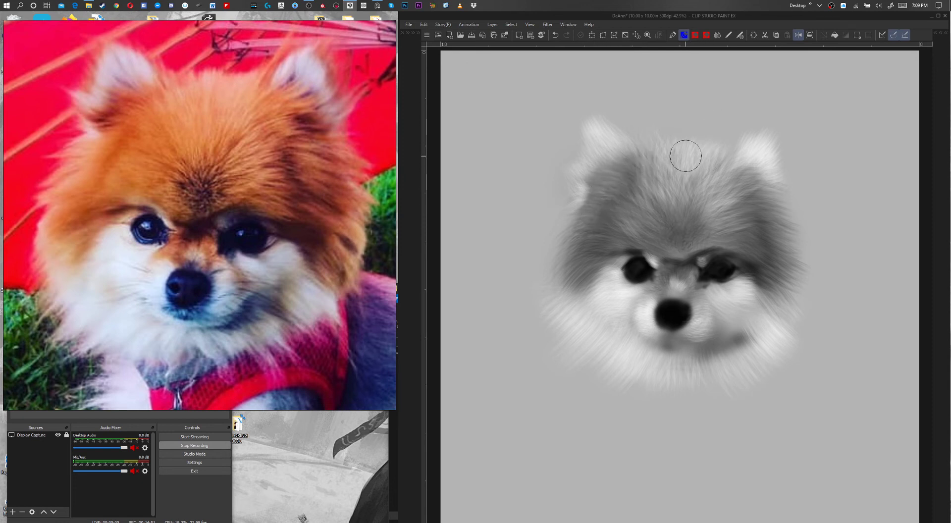
# Step: Brighten the crown between the ears with longer white strokes fanning up from the centre of the forehead
pyautogui.moveTo(669, 200); pyautogui.dragTo(651, 134)
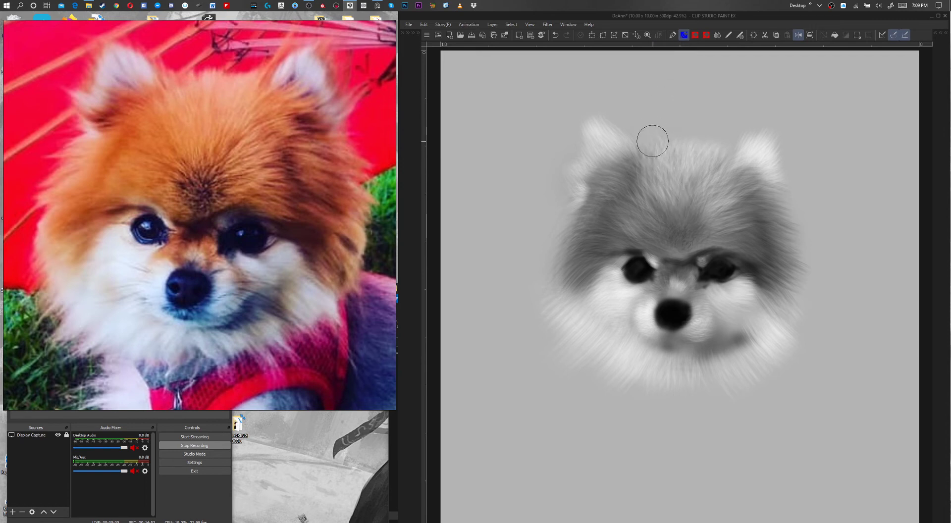
pyautogui.moveTo(675, 201)
pyautogui.mouseDown()
pyautogui.moveTo(670, 141)
pyautogui.moveTo(696, 199)
pyautogui.moveTo(708, 139)
pyautogui.mouseUp()
pyautogui.moveTo(712, 197); pyautogui.dragTo(723, 145)
pyautogui.moveTo(721, 178)
pyautogui.mouseDown()
pyautogui.moveTo(736, 129)
pyautogui.moveTo(749, 135)
pyautogui.moveTo(739, 160)
pyautogui.moveTo(760, 124)
pyautogui.moveTo(754, 159)
pyautogui.mouseUp()
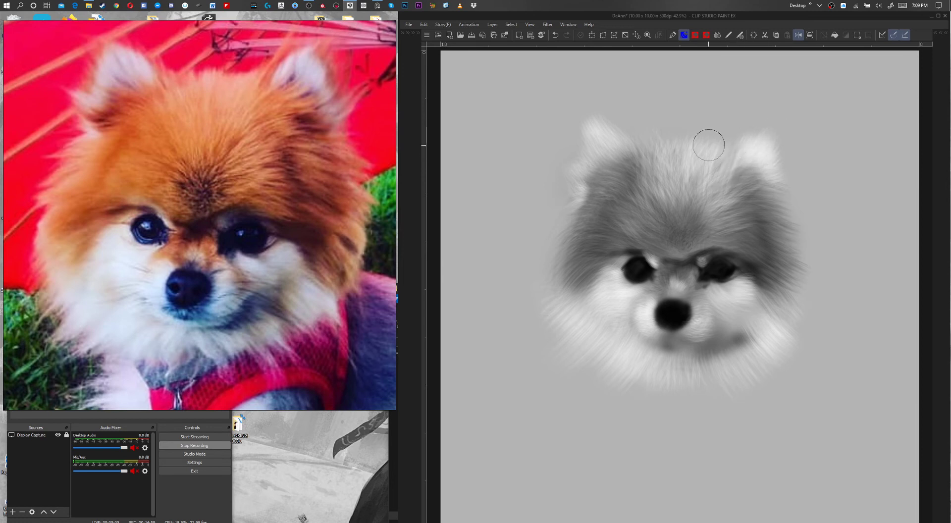
pyautogui.moveTo(659, 211); pyautogui.dragTo(637, 174)
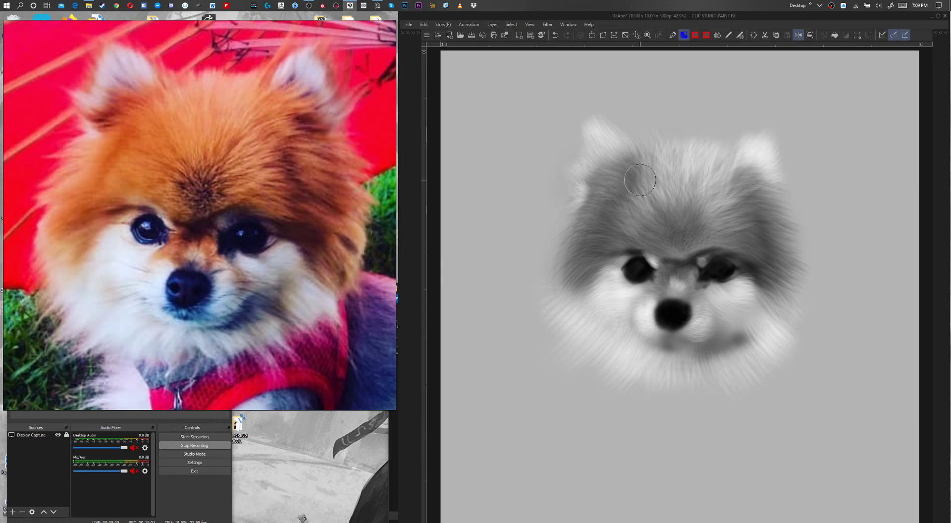
pyautogui.moveTo(673, 214); pyautogui.dragTo(666, 174)
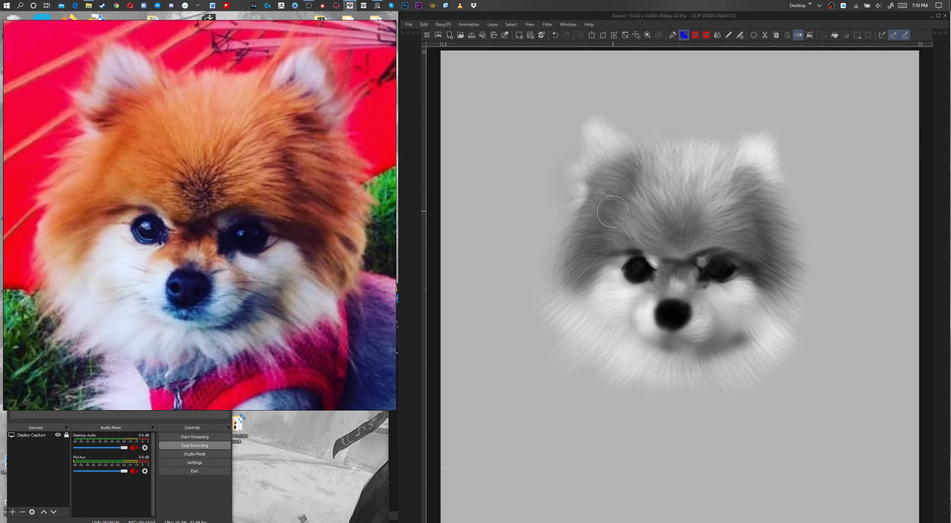
# Step: Lighten the fur down the left side of the head and add bright tufts to the ruff below the chin
pyautogui.moveTo(611, 179)
pyautogui.mouseDown()
pyautogui.moveTo(587, 200)
pyautogui.moveTo(594, 204)
pyautogui.moveTo(573, 213)
pyautogui.moveTo(585, 215)
pyautogui.moveTo(562, 243)
pyautogui.moveTo(573, 249)
pyautogui.moveTo(560, 293)
pyautogui.mouseUp()
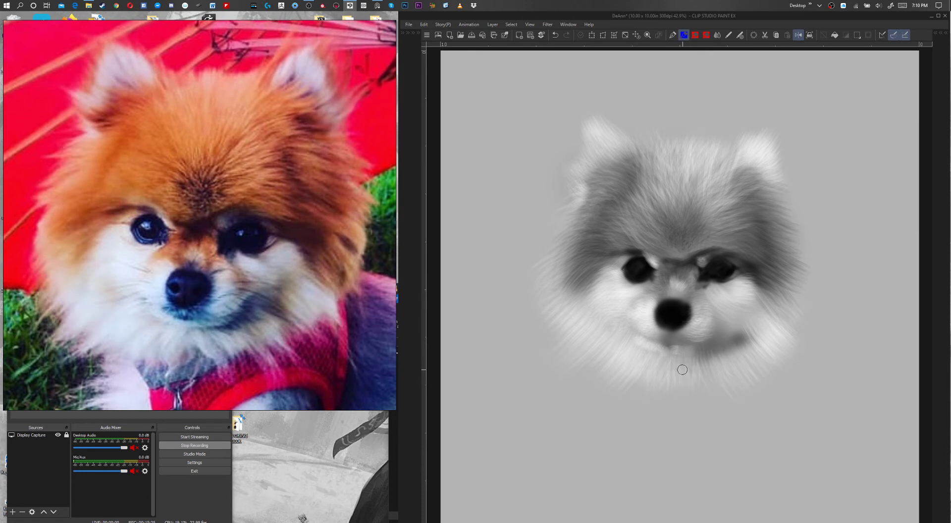
pyautogui.moveTo(679, 364); pyautogui.dragTo(686, 383)
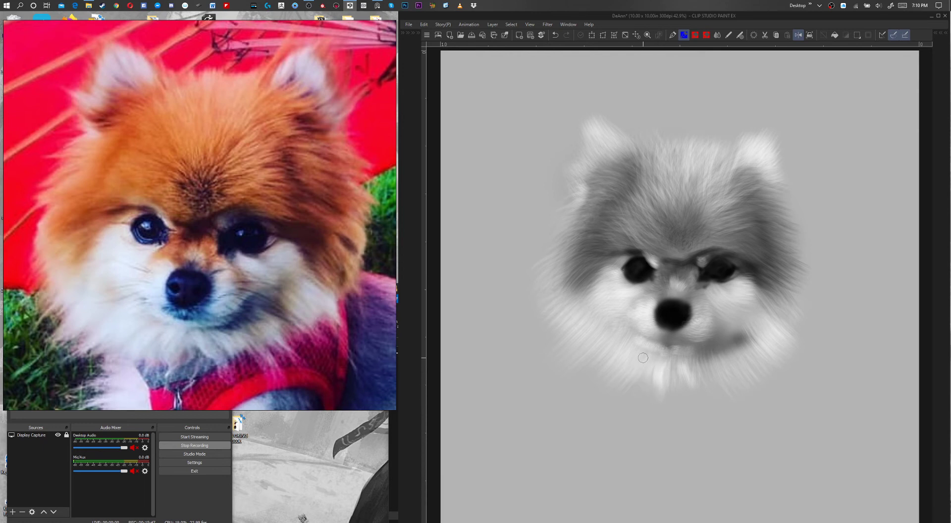
pyautogui.moveTo(622, 327); pyautogui.dragTo(625, 328)
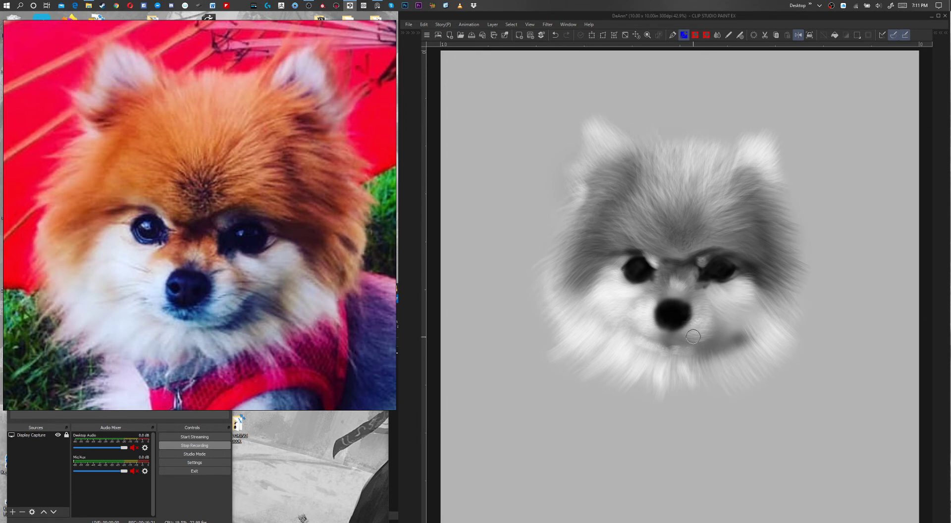
pyautogui.moveTo(682, 288); pyautogui.dragTo(701, 283)
# Step: Paint small highlights inside the left eye and along its lower rim and inner corner with a fine brush
pyautogui.press('p')
pyautogui.moveTo(686, 288); pyautogui.dragTo(680, 294)
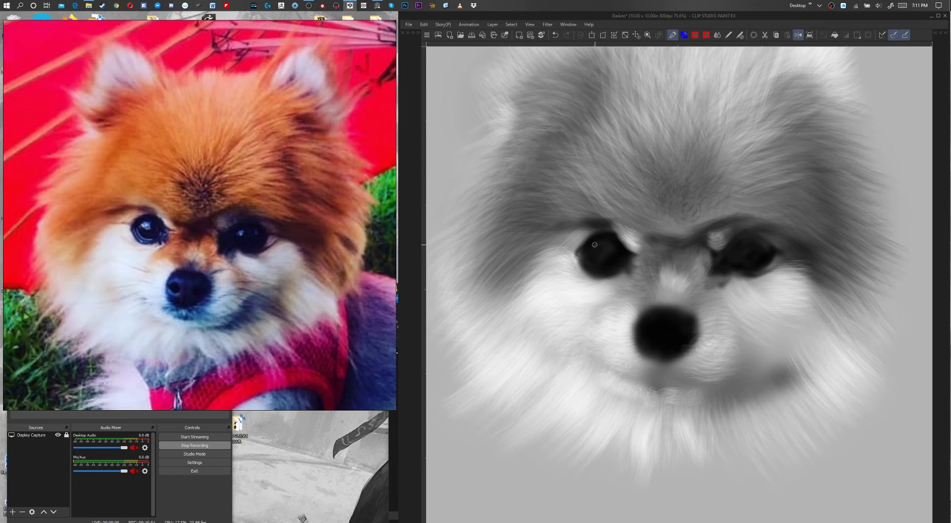
pyautogui.moveTo(593, 245); pyautogui.dragTo(598, 244)
pyautogui.moveTo(586, 255)
pyautogui.mouseDown()
pyautogui.moveTo(605, 268)
pyautogui.moveTo(620, 253)
pyautogui.moveTo(599, 269)
pyautogui.mouseUp()
pyautogui.moveTo(624, 276); pyautogui.dragTo(620, 276)
pyautogui.moveTo(618, 280); pyautogui.dragTo(625, 278)
pyautogui.moveTo(605, 281); pyautogui.dragTo(602, 280)
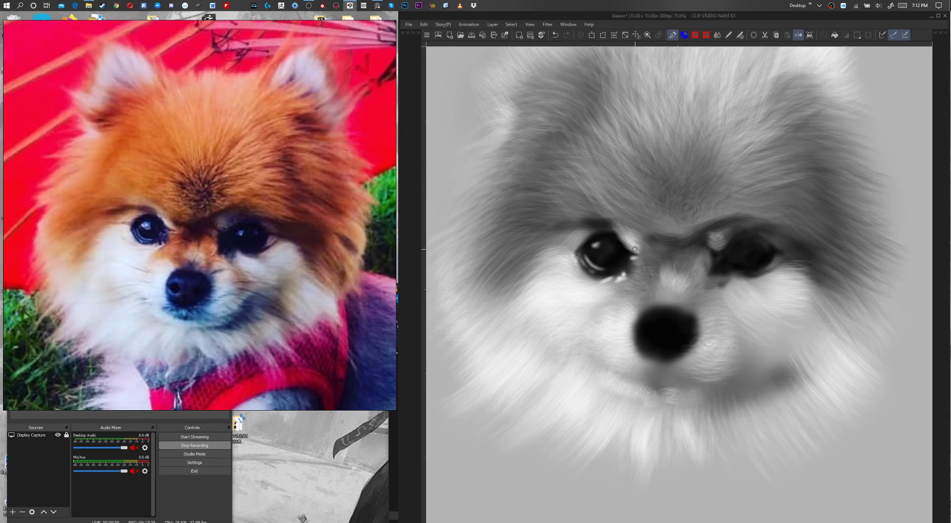
# Step: Refine the left eye's inner corner, rim and outer corner crease, and brighten its catchlight
pyautogui.moveTo(622, 234); pyautogui.dragTo(626, 243)
pyautogui.moveTo(627, 258); pyautogui.dragTo(628, 253)
pyautogui.moveTo(610, 279)
pyautogui.mouseDown()
pyautogui.moveTo(620, 280)
pyautogui.moveTo(608, 283)
pyautogui.moveTo(608, 275)
pyautogui.mouseUp()
pyautogui.moveTo(583, 248); pyautogui.dragTo(622, 257)
pyautogui.moveTo(558, 250); pyautogui.dragTo(564, 249)
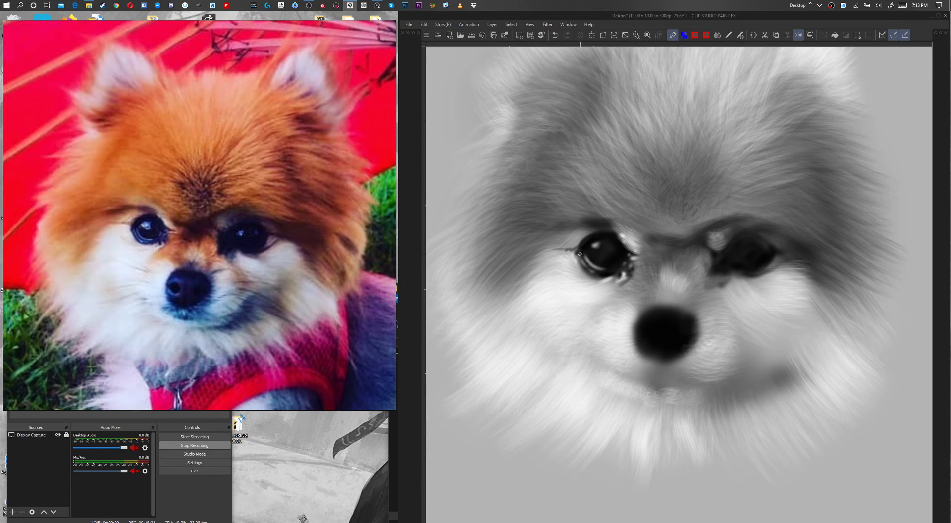
pyautogui.moveTo(578, 256); pyautogui.dragTo(585, 266)
pyautogui.moveTo(595, 246); pyautogui.dragTo(600, 246)
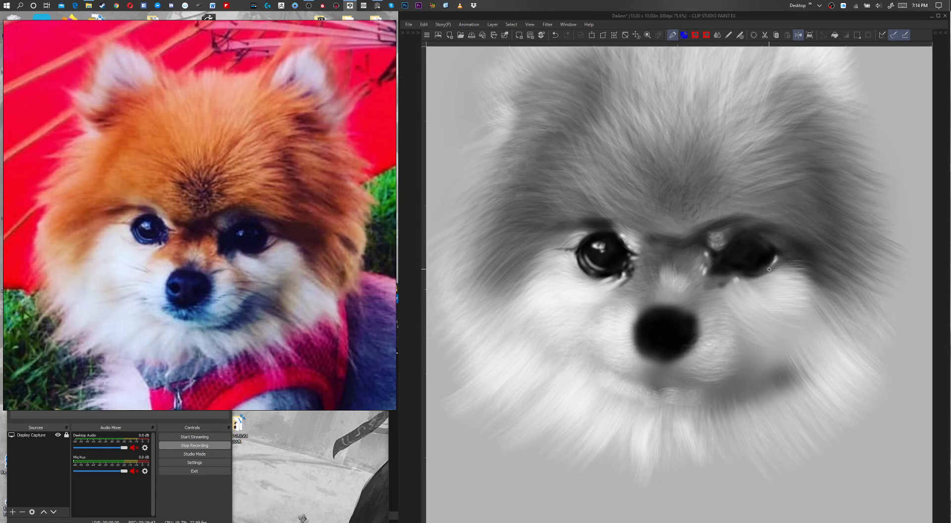
# Step: Highlight the right eye's outer corner, and lighten the fur below the left eye and along its upper lid
pyautogui.moveTo(767, 270); pyautogui.dragTo(777, 264)
pyautogui.moveTo(591, 284); pyautogui.dragTo(598, 288)
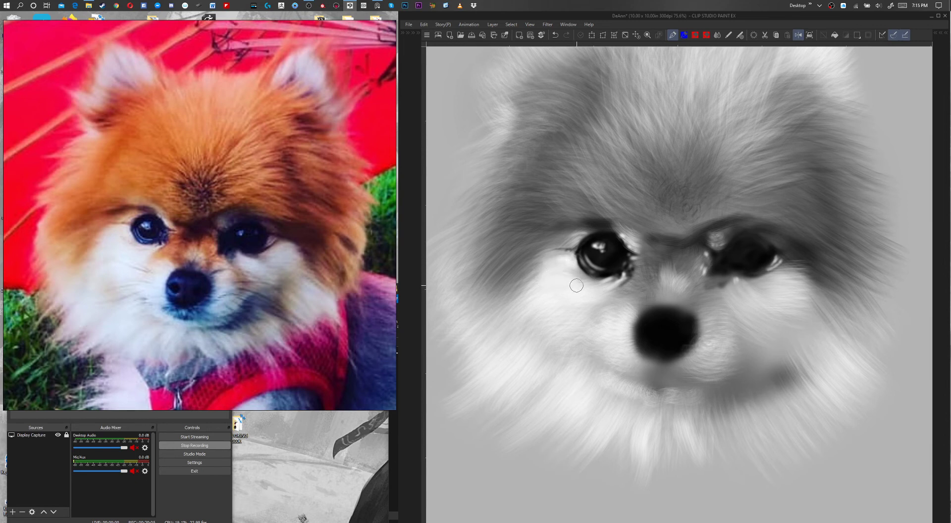
pyautogui.moveTo(579, 287); pyautogui.dragTo(581, 288)
pyautogui.moveTo(601, 219); pyautogui.dragTo(610, 223)
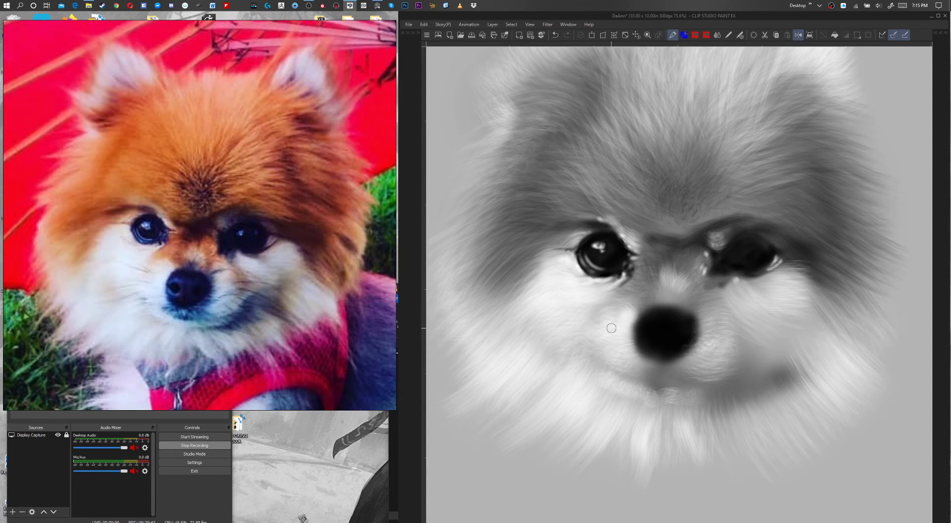
# Step: Brighten the left cheek and the left side of the muzzle with broader white strokes
pyautogui.moveTo(587, 316); pyautogui.dragTo(597, 323)
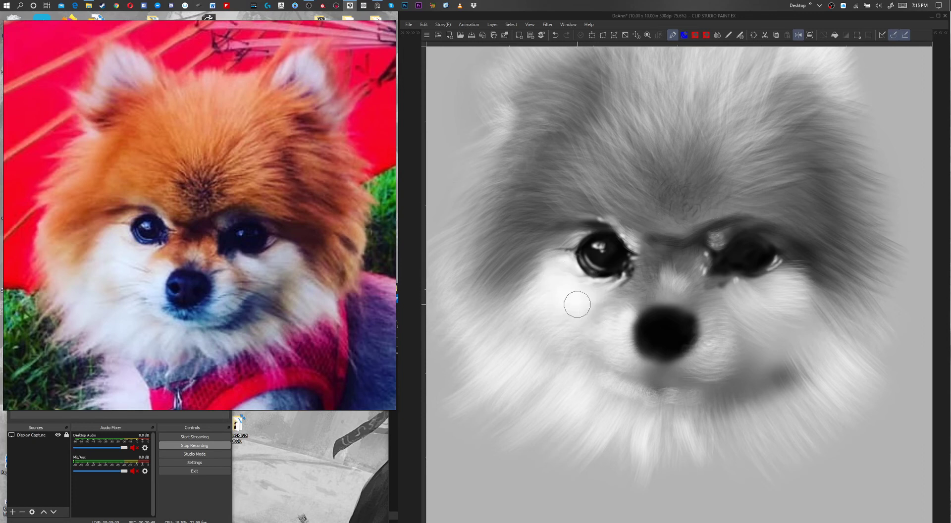
pyautogui.moveTo(603, 347)
pyautogui.mouseDown()
pyautogui.moveTo(613, 325)
pyautogui.moveTo(625, 357)
pyautogui.mouseUp()
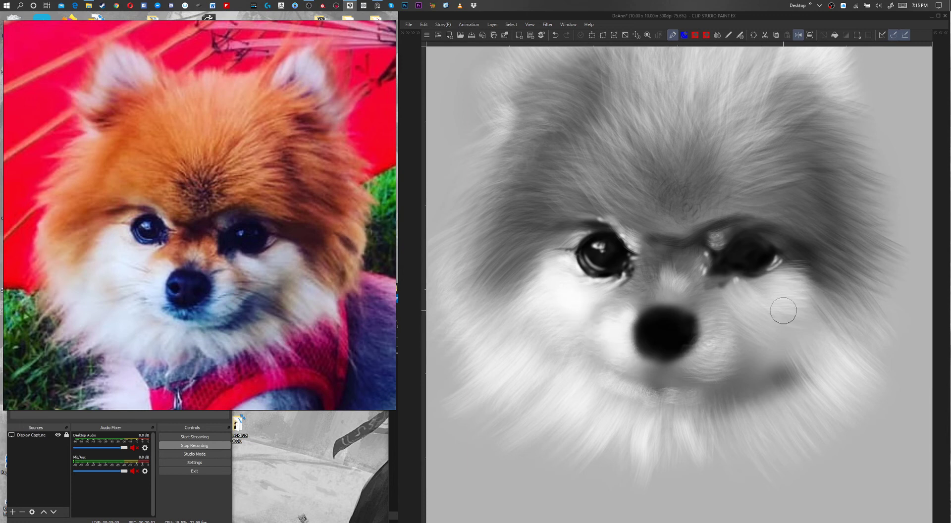
pyautogui.scroll(-2, 765, 333)
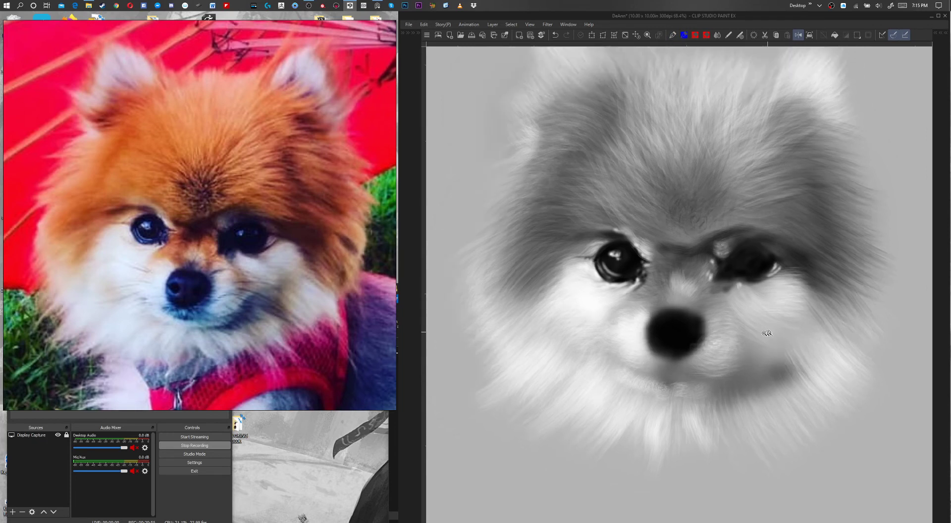
pyautogui.scroll(2, 762, 335)
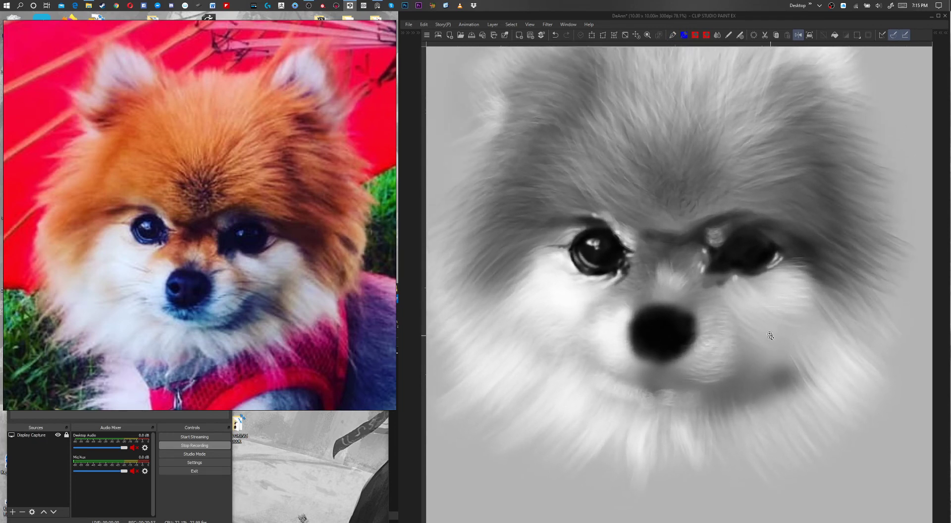
# Step: Darken the bridge between the eyes and the lower inner corner of the right eye with soft black strokes
pyautogui.keyDown('ctrl'); pyautogui.keyDown('alt'); pyautogui.click(719, 268); pyautogui.keyUp('alt'); pyautogui.keyUp('ctrl')
pyautogui.moveTo(719, 268); pyautogui.dragTo(687, 280)
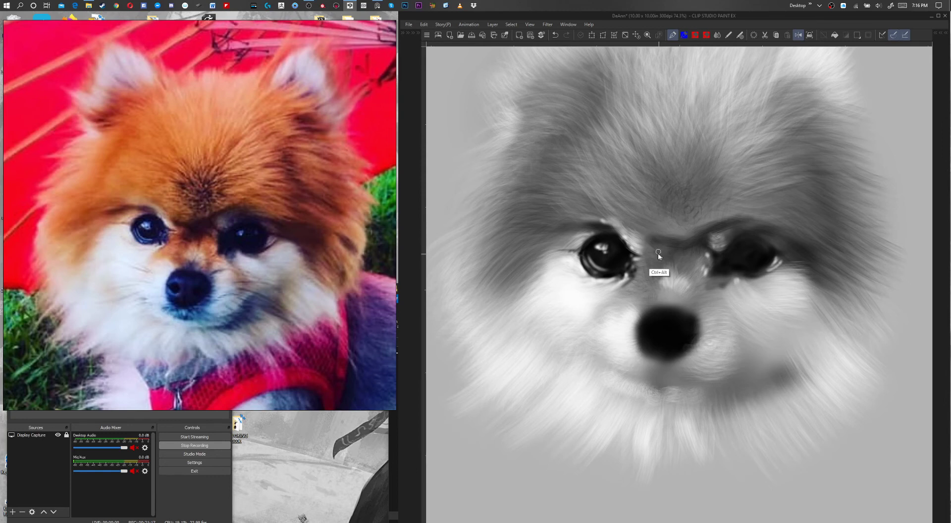
pyautogui.moveTo(645, 238)
pyautogui.mouseDown()
pyautogui.moveTo(674, 260)
pyautogui.moveTo(687, 253)
pyautogui.mouseUp()
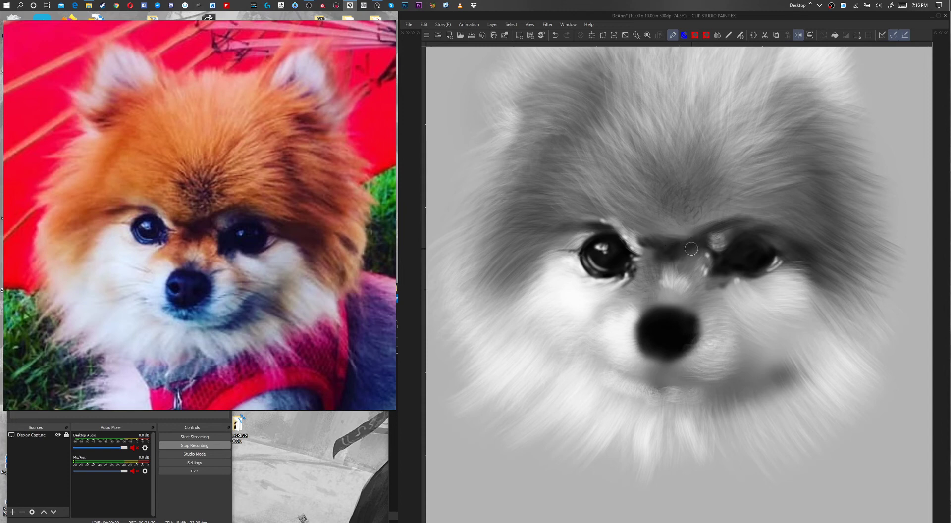
pyautogui.hotkey('ctrl', 'alt')
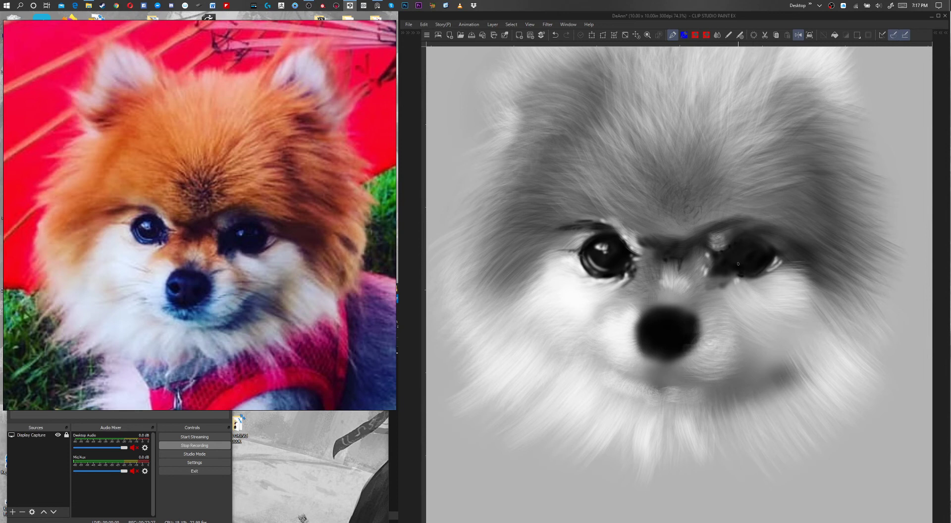
pyautogui.moveTo(757, 263)
pyautogui.mouseDown()
pyautogui.moveTo(745, 251)
pyautogui.moveTo(738, 263)
pyautogui.moveTo(761, 257)
pyautogui.moveTo(733, 258)
pyautogui.moveTo(738, 244)
pyautogui.moveTo(744, 279)
pyautogui.mouseUp()
pyautogui.moveTo(727, 271); pyautogui.dragTo(742, 266)
pyautogui.moveTo(694, 248)
pyautogui.mouseDown()
pyautogui.moveTo(732, 210)
pyautogui.moveTo(714, 277)
pyautogui.moveTo(727, 270)
pyautogui.moveTo(703, 254)
pyautogui.moveTo(722, 254)
pyautogui.moveTo(667, 259)
pyautogui.moveTo(656, 265)
pyautogui.moveTo(652, 306)
pyautogui.moveTo(680, 327)
pyautogui.moveTo(742, 298)
pyautogui.moveTo(706, 280)
pyautogui.moveTo(693, 322)
pyautogui.moveTo(661, 316)
pyautogui.moveTo(652, 299)
pyautogui.moveTo(665, 308)
pyautogui.moveTo(654, 311)
pyautogui.moveTo(651, 298)
pyautogui.moveTo(675, 312)
pyautogui.moveTo(677, 292)
pyautogui.moveTo(686, 314)
pyautogui.mouseUp()
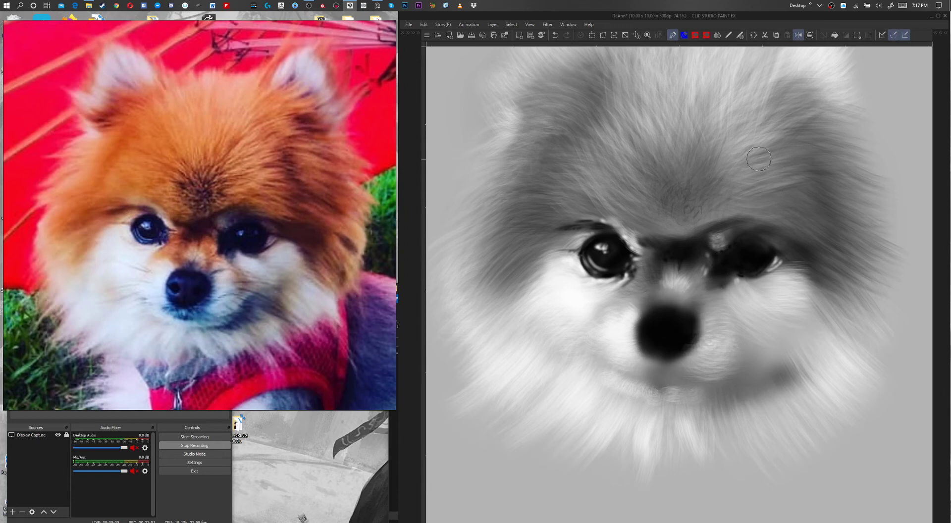
pyautogui.moveTo(679, 249); pyautogui.dragTo(658, 251)
# Step: Deepen the dark patch at the centre of the forehead and shade soft grey shadows on the left cheek and chin
pyautogui.moveTo(674, 197)
pyautogui.mouseDown()
pyautogui.moveTo(710, 129)
pyautogui.moveTo(721, 200)
pyautogui.moveTo(722, 169)
pyautogui.moveTo(684, 180)
pyautogui.moveTo(681, 170)
pyautogui.moveTo(677, 200)
pyautogui.moveTo(697, 182)
pyautogui.moveTo(696, 199)
pyautogui.moveTo(674, 235)
pyautogui.moveTo(700, 221)
pyautogui.moveTo(678, 237)
pyautogui.moveTo(670, 209)
pyautogui.moveTo(663, 230)
pyautogui.moveTo(676, 211)
pyautogui.moveTo(675, 182)
pyautogui.moveTo(677, 204)
pyautogui.moveTo(692, 191)
pyautogui.moveTo(710, 197)
pyautogui.moveTo(692, 171)
pyautogui.moveTo(654, 173)
pyautogui.mouseUp()
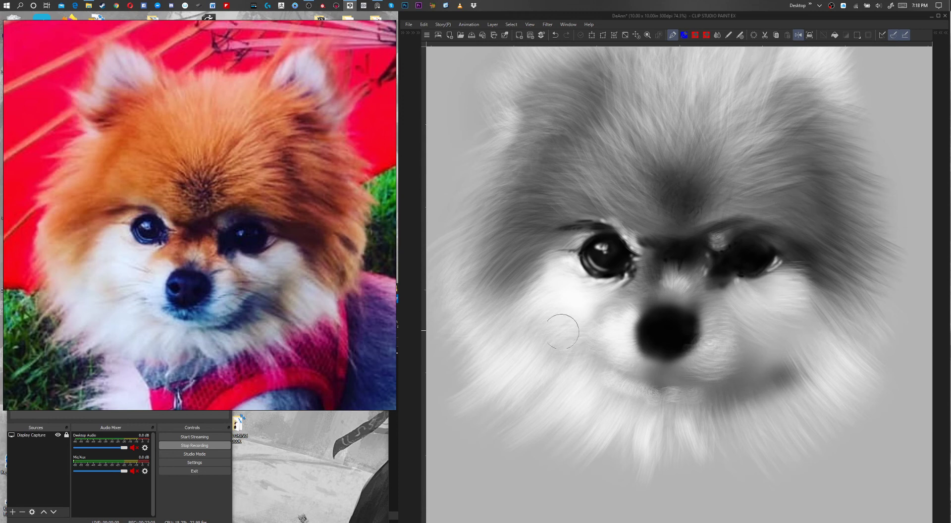
pyautogui.moveTo(540, 339)
pyautogui.mouseDown()
pyautogui.moveTo(548, 331)
pyautogui.moveTo(537, 331)
pyautogui.moveTo(564, 350)
pyautogui.mouseUp()
pyautogui.moveTo(619, 365); pyautogui.dragTo(593, 370)
pyautogui.moveTo(667, 387)
pyautogui.mouseDown()
pyautogui.moveTo(650, 369)
pyautogui.moveTo(684, 376)
pyautogui.moveTo(709, 368)
pyautogui.moveTo(681, 375)
pyautogui.mouseUp()
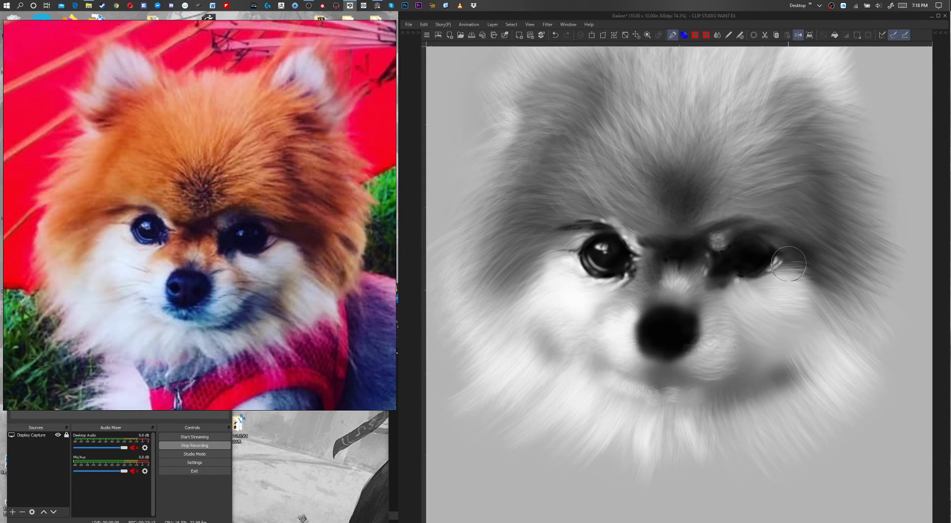
# Step: Darken the fur at the right eye's outer corner and paint a catchlight and rim detail in that eye
pyautogui.keyDown('ctrl'); pyautogui.keyDown('alt'); pyautogui.moveTo(755, 274); pyautogui.dragTo(761, 282); pyautogui.keyUp('alt'); pyautogui.keyUp('ctrl')
pyautogui.moveTo(728, 227)
pyautogui.mouseDown()
pyautogui.moveTo(768, 231)
pyautogui.moveTo(814, 271)
pyautogui.moveTo(698, 301)
pyautogui.moveTo(742, 297)
pyautogui.mouseUp()
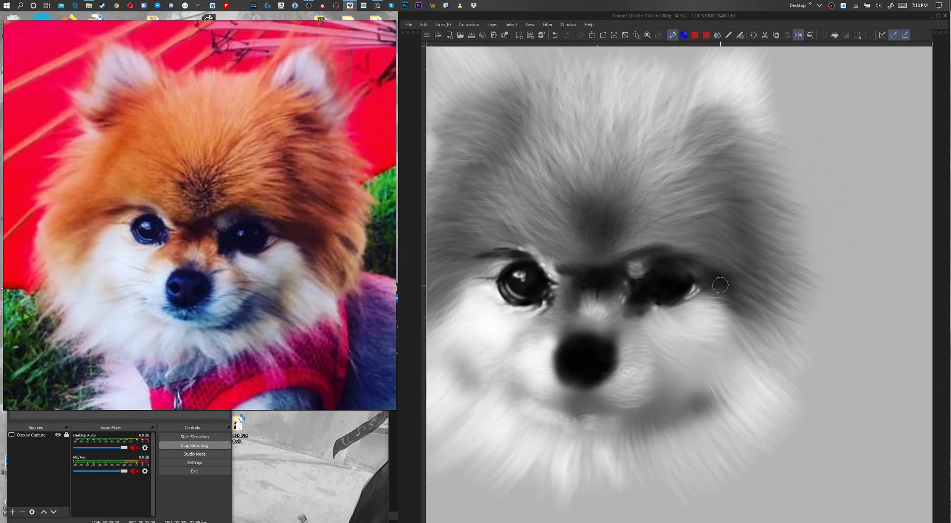
pyautogui.keyDown('ctrl'); pyautogui.keyDown('alt'); pyautogui.moveTo(737, 347); pyautogui.dragTo(739, 345); pyautogui.keyUp('alt'); pyautogui.keyUp('ctrl')
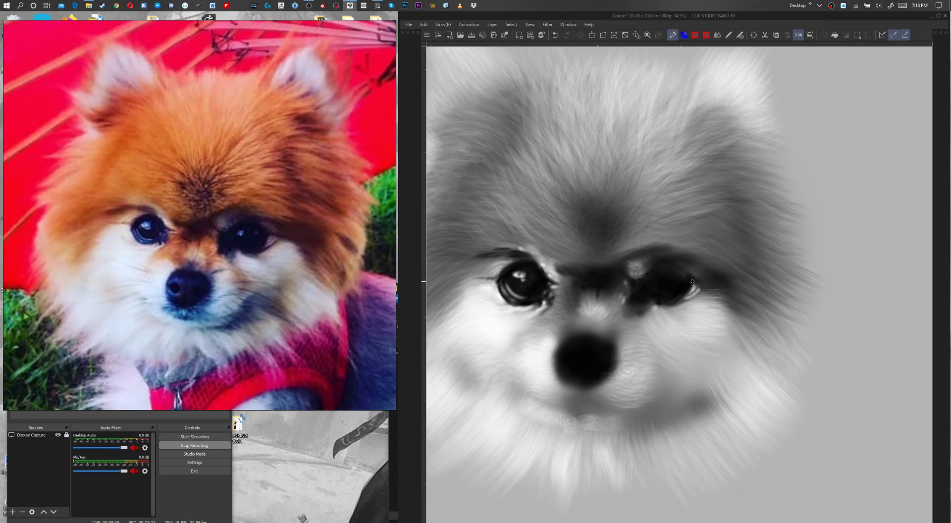
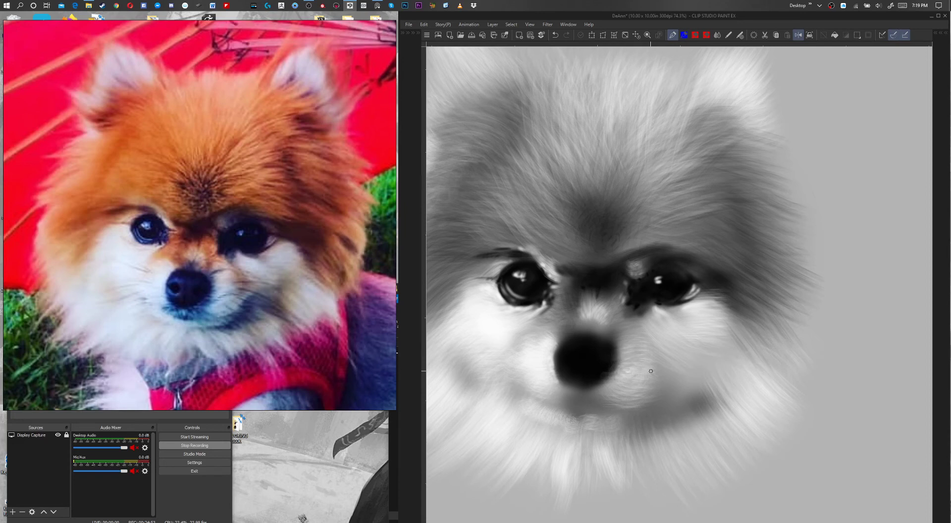
# Step: Paint light fur strokes fanning up and outward from the left side of the dark forehead patch
pyautogui.press('b')
pyautogui.keyDown('alt'); pyautogui.click(649, 241); pyautogui.keyUp('alt')
pyautogui.moveTo(571, 231)
pyautogui.mouseDown()
pyautogui.moveTo(539, 220)
pyautogui.moveTo(565, 221)
pyautogui.moveTo(548, 194)
pyautogui.moveTo(564, 229)
pyautogui.moveTo(524, 219)
pyautogui.moveTo(567, 223)
pyautogui.moveTo(552, 221)
pyautogui.moveTo(556, 235)
pyautogui.moveTo(578, 245)
pyautogui.moveTo(540, 235)
pyautogui.moveTo(570, 233)
pyautogui.moveTo(577, 246)
pyautogui.moveTo(567, 245)
pyautogui.moveTo(577, 232)
pyautogui.moveTo(570, 225)
pyautogui.moveTo(533, 221)
pyautogui.moveTo(562, 212)
pyautogui.moveTo(552, 208)
pyautogui.moveTo(561, 199)
pyautogui.moveTo(564, 207)
pyautogui.moveTo(532, 190)
pyautogui.moveTo(554, 220)
pyautogui.moveTo(552, 203)
pyautogui.moveTo(518, 180)
pyautogui.moveTo(551, 208)
pyautogui.moveTo(532, 200)
pyautogui.moveTo(549, 210)
pyautogui.moveTo(541, 206)
pyautogui.moveTo(553, 227)
pyautogui.moveTo(539, 215)
pyautogui.moveTo(556, 236)
pyautogui.moveTo(508, 226)
pyautogui.mouseUp()
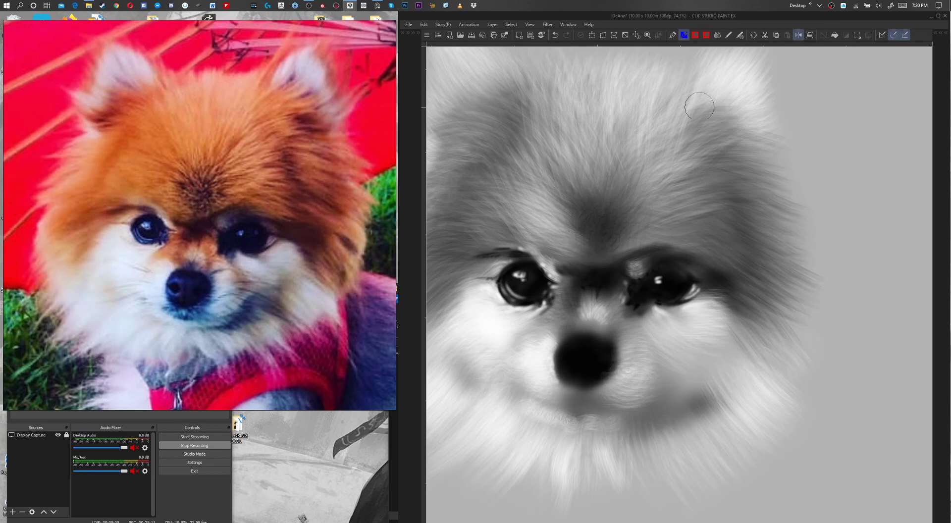
pyautogui.moveTo(550, 187); pyautogui.dragTo(575, 196)
pyautogui.moveTo(554, 164); pyautogui.dragTo(582, 192)
pyautogui.moveTo(557, 148)
pyautogui.mouseDown()
pyautogui.moveTo(585, 185)
pyautogui.moveTo(592, 157)
pyautogui.moveTo(615, 147)
pyautogui.moveTo(566, 105)
pyautogui.mouseUp()
pyautogui.moveTo(581, 175); pyautogui.dragTo(549, 114)
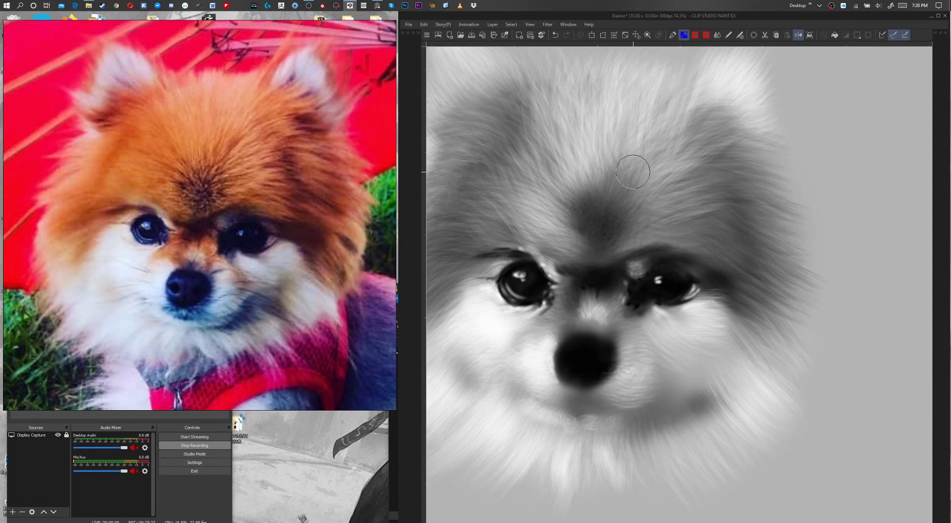
# Step: Paint light fur strokes outward from the right side of the forehead patch and blend the fur just above the nose
pyautogui.moveTo(631, 192)
pyautogui.mouseDown()
pyautogui.moveTo(672, 147)
pyautogui.moveTo(685, 156)
pyautogui.mouseUp()
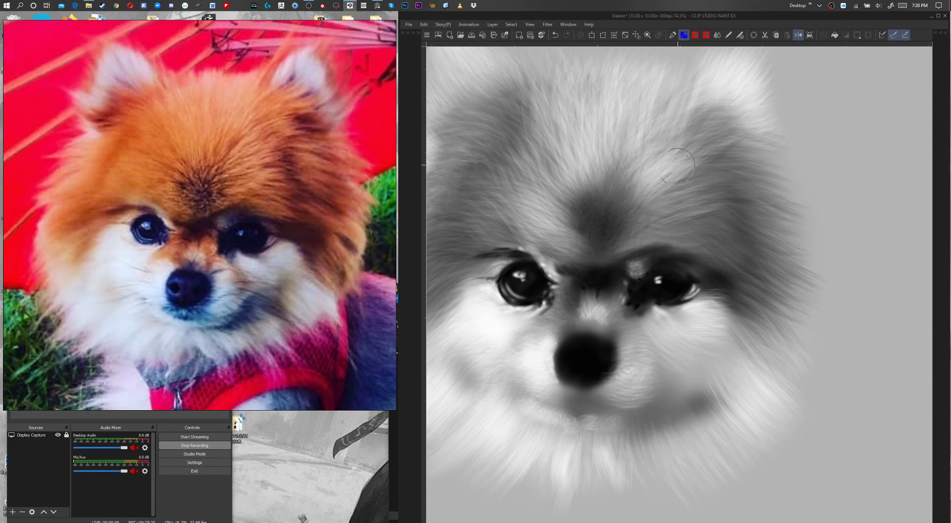
pyautogui.moveTo(642, 209); pyautogui.dragTo(699, 175)
pyautogui.moveTo(647, 217); pyautogui.dragTo(709, 192)
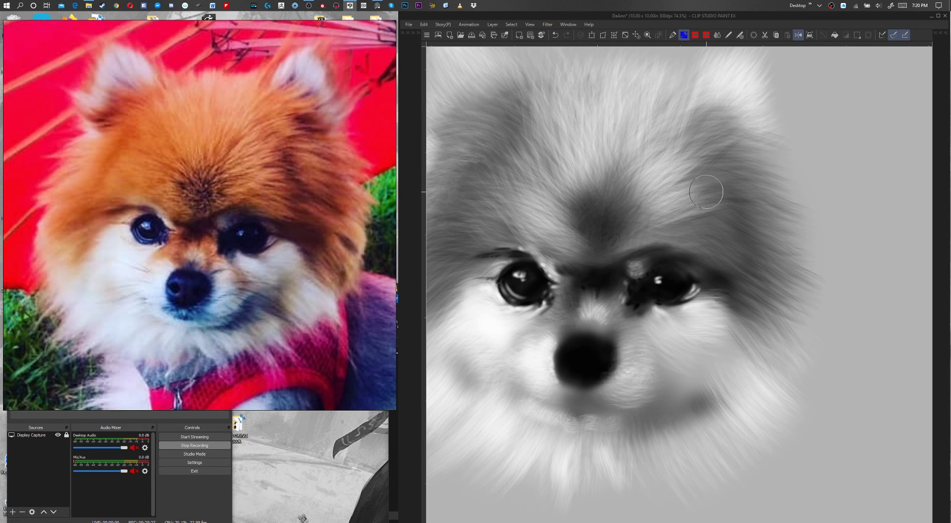
pyautogui.moveTo(644, 228); pyautogui.dragTo(703, 208)
pyautogui.moveTo(741, 301); pyautogui.dragTo(732, 302)
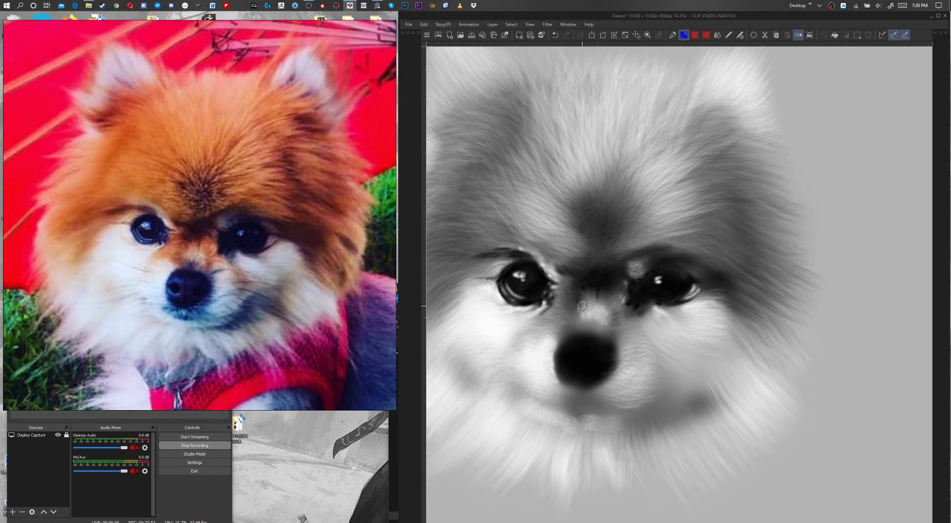
pyautogui.moveTo(577, 320)
pyautogui.mouseDown()
pyautogui.moveTo(576, 332)
pyautogui.moveTo(586, 317)
pyautogui.moveTo(607, 336)
pyautogui.moveTo(574, 331)
pyautogui.mouseUp()
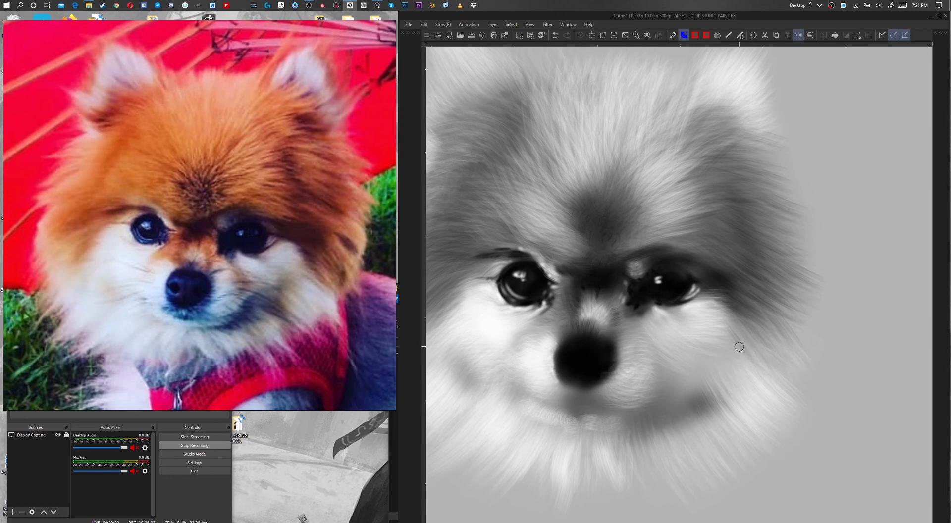
# Step: Darken the right eye's lower rim and inner corner, and shade the fur below it toward the muzzle
pyautogui.press('p')
pyautogui.moveTo(661, 305)
pyautogui.mouseDown()
pyautogui.moveTo(688, 302)
pyautogui.moveTo(668, 306)
pyautogui.moveTo(676, 306)
pyautogui.mouseUp()
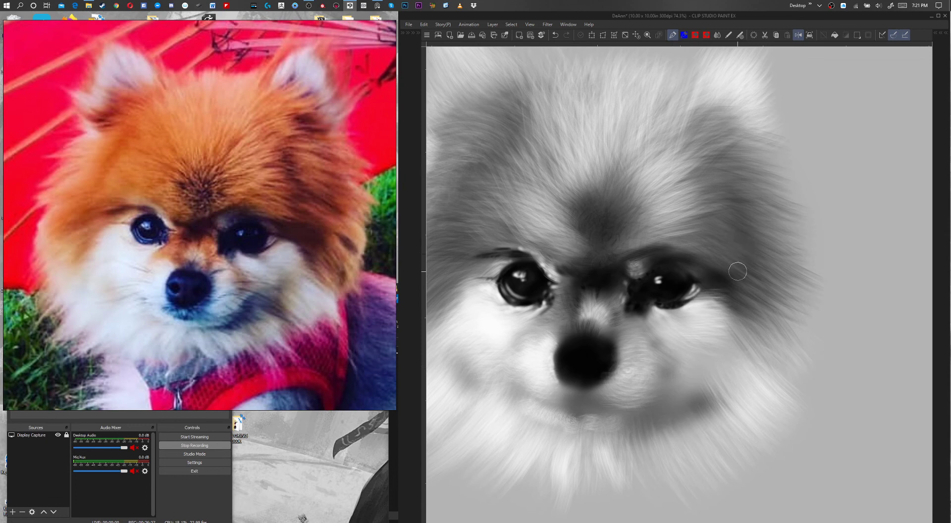
pyautogui.moveTo(746, 294); pyautogui.dragTo(744, 295)
pyautogui.moveTo(654, 304); pyautogui.dragTo(669, 307)
pyautogui.moveTo(666, 309)
pyautogui.mouseDown()
pyautogui.moveTo(687, 293)
pyautogui.moveTo(640, 308)
pyautogui.moveTo(688, 322)
pyautogui.mouseUp()
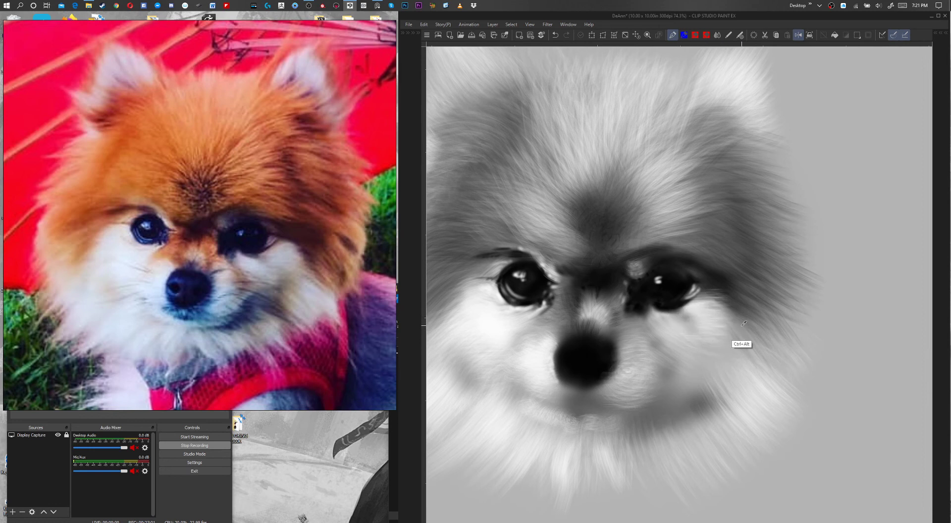
# Step: Shade the right corner of the mouth darker and brighten the cheek below the right eye's outer corner
pyautogui.moveTo(713, 357)
pyautogui.mouseDown()
pyautogui.moveTo(694, 398)
pyautogui.moveTo(669, 387)
pyautogui.moveTo(664, 411)
pyautogui.mouseUp()
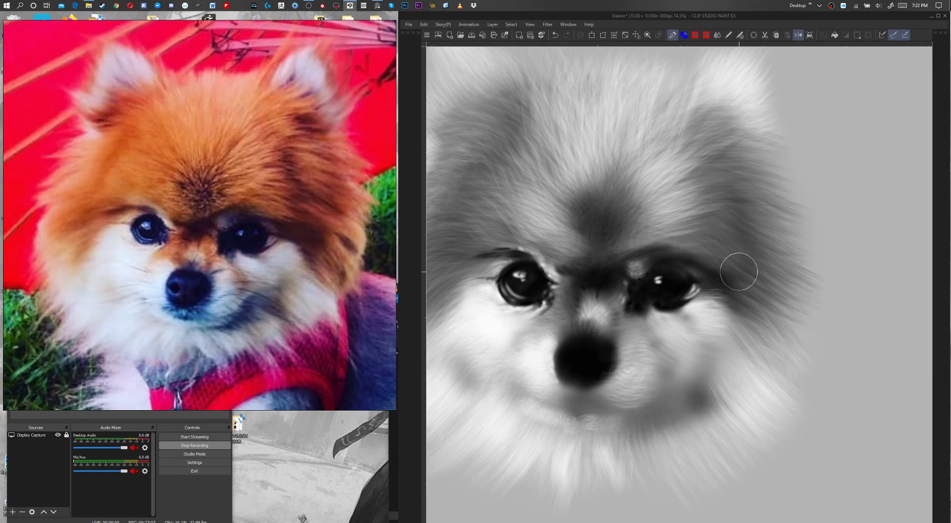
pyautogui.moveTo(744, 299)
pyautogui.mouseDown()
pyautogui.moveTo(742, 261)
pyautogui.moveTo(770, 233)
pyautogui.moveTo(768, 251)
pyautogui.mouseUp()
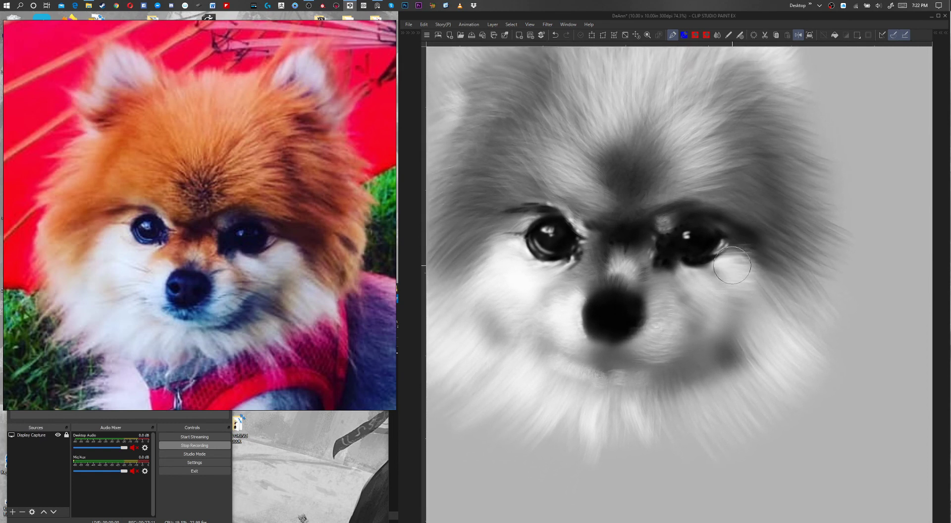
pyautogui.moveTo(729, 277); pyautogui.dragTo(713, 276)
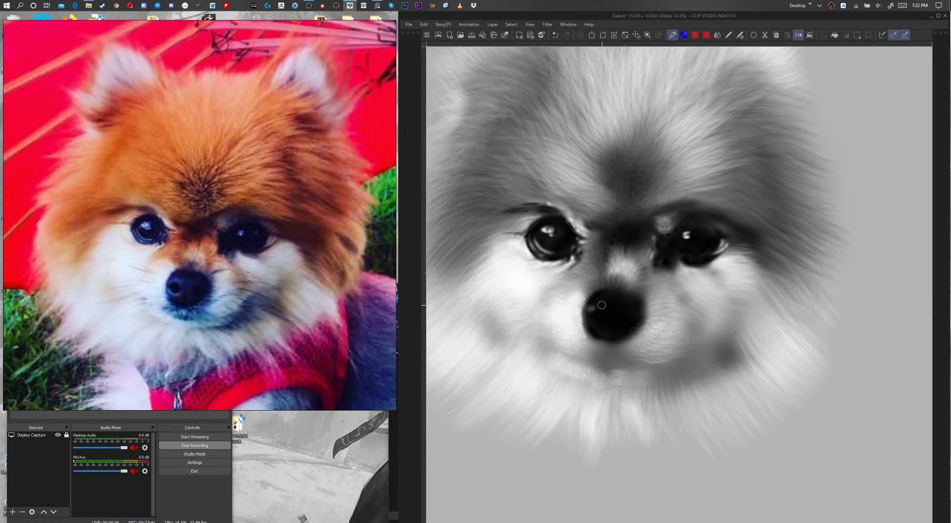
# Step: Paint soft grey highlights around the left nostril and nose tip, and a small light mark beneath the nose
pyautogui.moveTo(596, 306); pyautogui.dragTo(605, 304)
pyautogui.moveTo(587, 315); pyautogui.dragTo(601, 323)
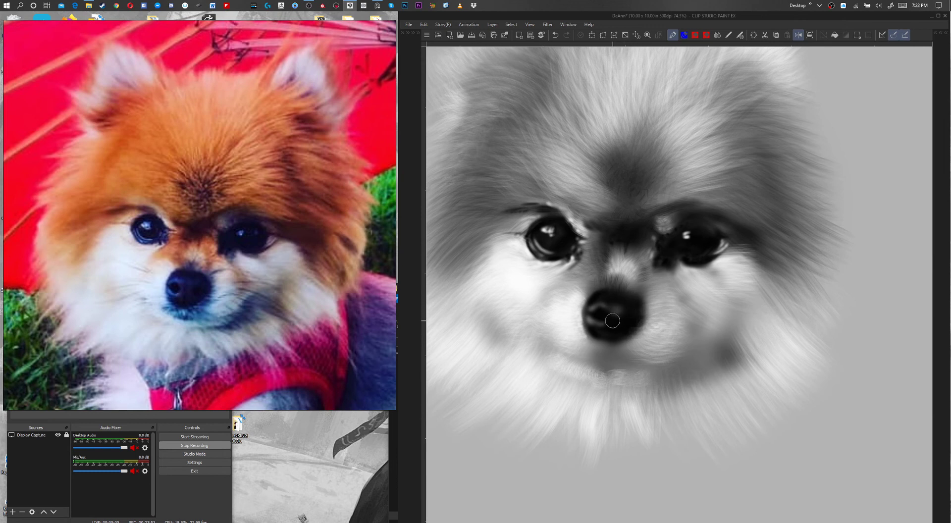
pyautogui.press('[')
pyautogui.press('[')
pyautogui.press('[')
pyautogui.press('[')
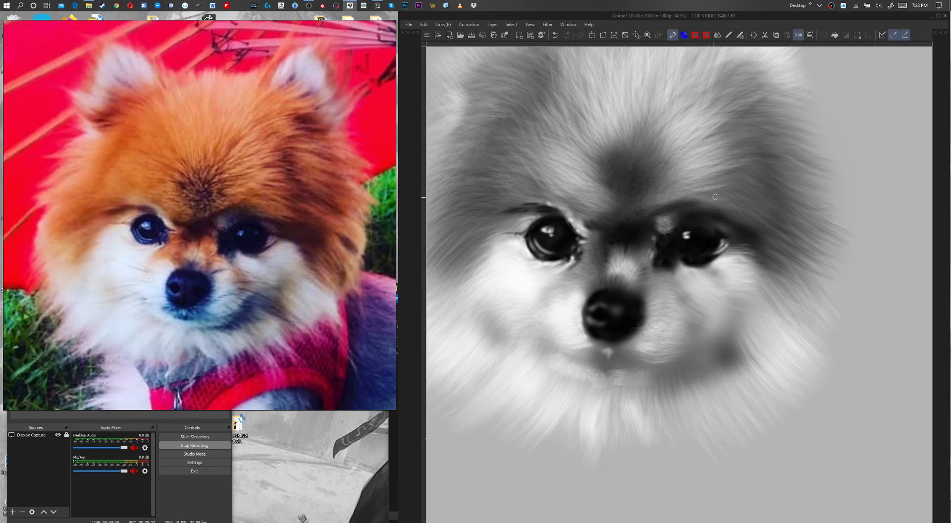
# Step: Smooth the fur on the right side of the muzzle and extend the right eye's dark outer corner
pyautogui.click(684, 35)
pyautogui.moveTo(645, 343); pyautogui.dragTo(667, 341)
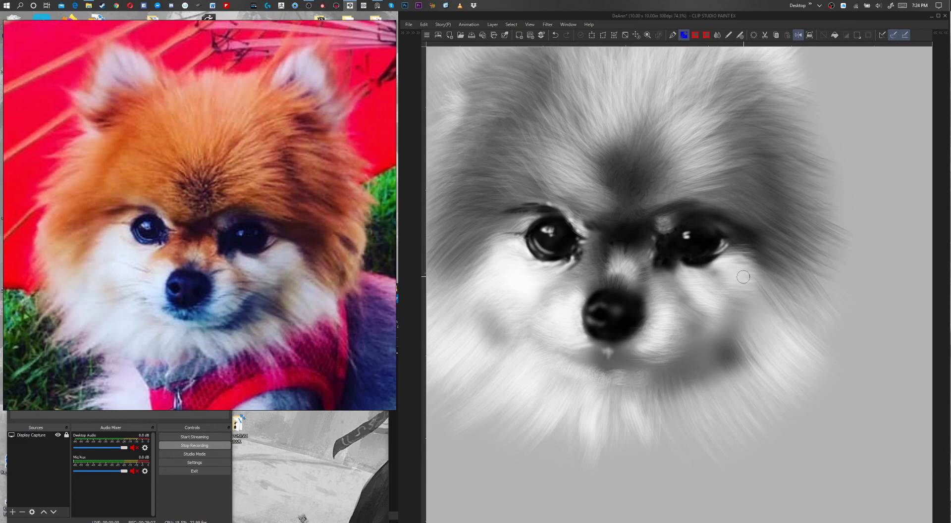
pyautogui.press('p')
pyautogui.moveTo(723, 257)
pyautogui.mouseDown()
pyautogui.moveTo(707, 264)
pyautogui.moveTo(724, 256)
pyautogui.mouseUp()
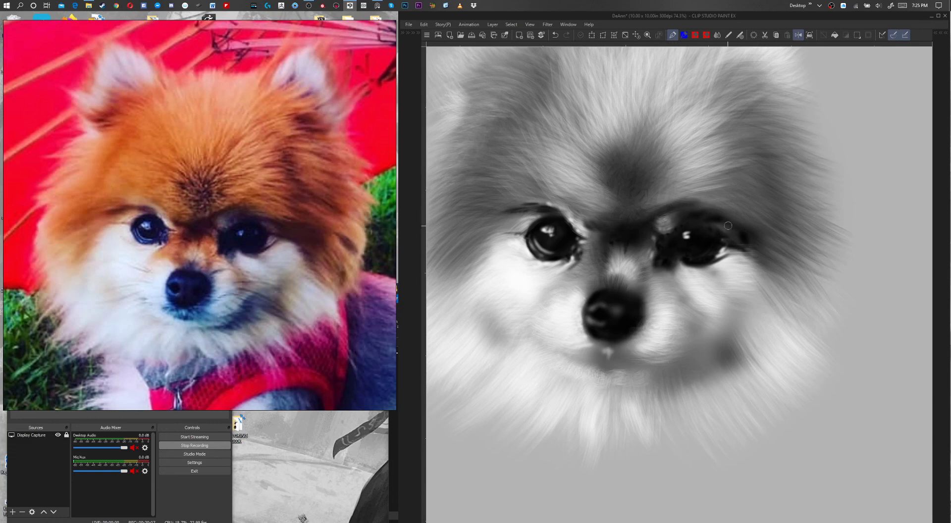
# Step: Paint the dark mouth and lower lip directly beneath the nose
pyautogui.hotkey('ctrl', 'alt')
pyautogui.moveTo(606, 339)
pyautogui.mouseDown()
pyautogui.moveTo(640, 338)
pyautogui.moveTo(610, 388)
pyautogui.moveTo(600, 346)
pyautogui.moveTo(581, 355)
pyautogui.mouseUp()
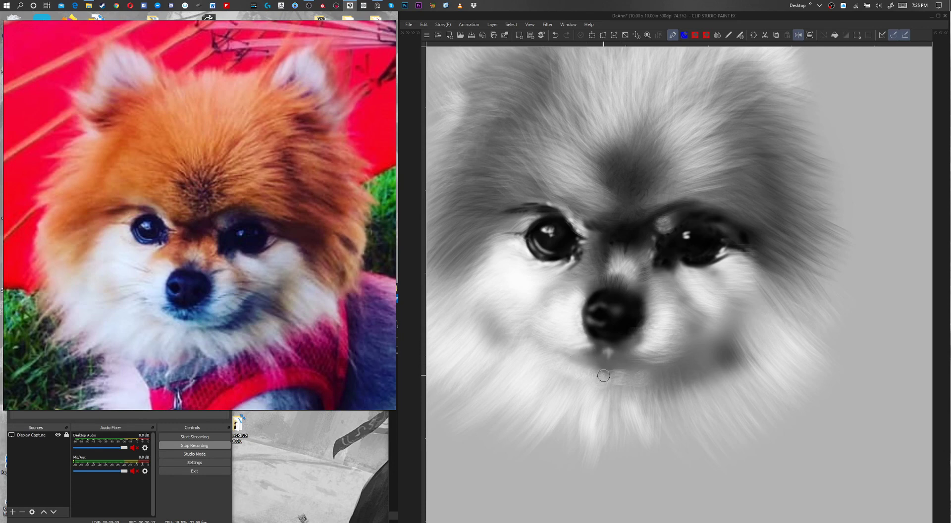
pyautogui.moveTo(590, 364)
pyautogui.mouseDown()
pyautogui.moveTo(632, 369)
pyautogui.moveTo(636, 362)
pyautogui.moveTo(617, 367)
pyautogui.moveTo(625, 359)
pyautogui.moveTo(616, 347)
pyautogui.moveTo(635, 348)
pyautogui.moveTo(637, 333)
pyautogui.moveTo(619, 352)
pyautogui.moveTo(598, 342)
pyautogui.moveTo(631, 354)
pyautogui.moveTo(612, 357)
pyautogui.moveTo(626, 362)
pyautogui.moveTo(638, 362)
pyautogui.moveTo(634, 353)
pyautogui.moveTo(666, 361)
pyautogui.moveTo(640, 367)
pyautogui.moveTo(639, 355)
pyautogui.moveTo(650, 363)
pyautogui.moveTo(591, 373)
pyautogui.moveTo(596, 342)
pyautogui.moveTo(600, 355)
pyautogui.moveTo(601, 347)
pyautogui.moveTo(569, 369)
pyautogui.moveTo(588, 347)
pyautogui.moveTo(570, 352)
pyautogui.moveTo(626, 361)
pyautogui.mouseUp()
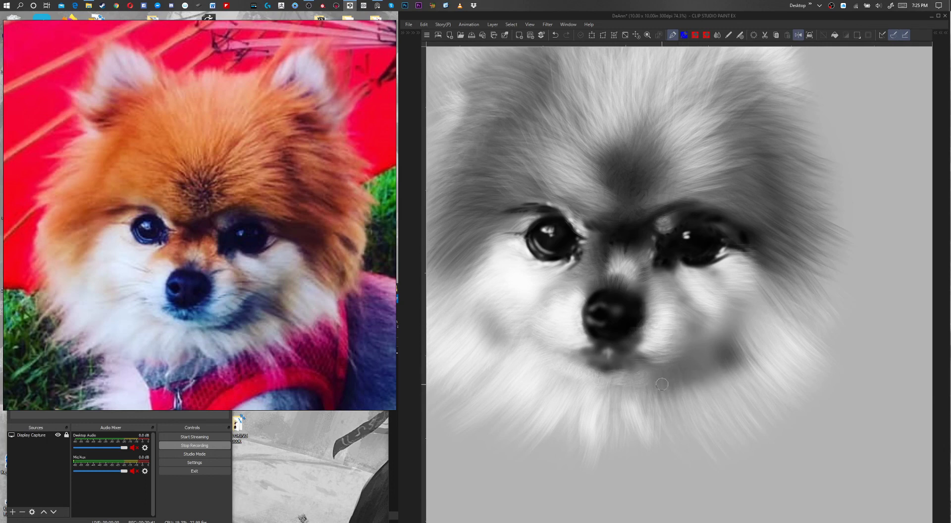
# Step: Paint the dark mouth line toward the right cheek and blend its edges and the lip beneath the nose
pyautogui.moveTo(649, 385)
pyautogui.mouseDown()
pyautogui.moveTo(687, 366)
pyautogui.moveTo(679, 362)
pyautogui.moveTo(702, 362)
pyautogui.moveTo(683, 364)
pyautogui.moveTo(706, 343)
pyautogui.moveTo(692, 355)
pyautogui.moveTo(700, 365)
pyautogui.moveTo(703, 355)
pyautogui.moveTo(671, 364)
pyautogui.moveTo(688, 366)
pyautogui.moveTo(691, 343)
pyautogui.moveTo(688, 365)
pyautogui.moveTo(705, 374)
pyautogui.moveTo(693, 363)
pyautogui.moveTo(723, 357)
pyautogui.moveTo(760, 321)
pyautogui.moveTo(751, 211)
pyautogui.moveTo(730, 318)
pyautogui.moveTo(704, 361)
pyautogui.moveTo(725, 377)
pyautogui.moveTo(706, 353)
pyautogui.mouseUp()
pyautogui.press('j')
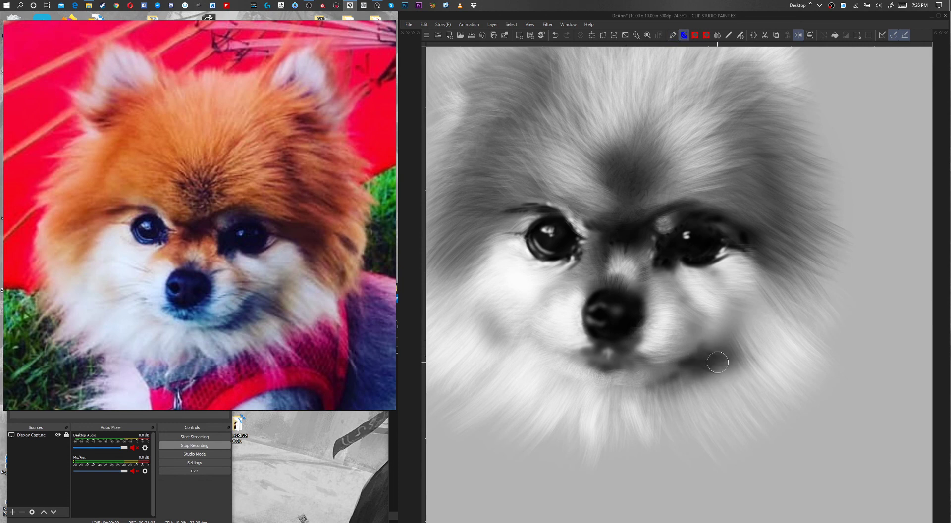
pyautogui.moveTo(708, 354); pyautogui.dragTo(684, 378)
pyautogui.hotkey('ctrl', 'alt')
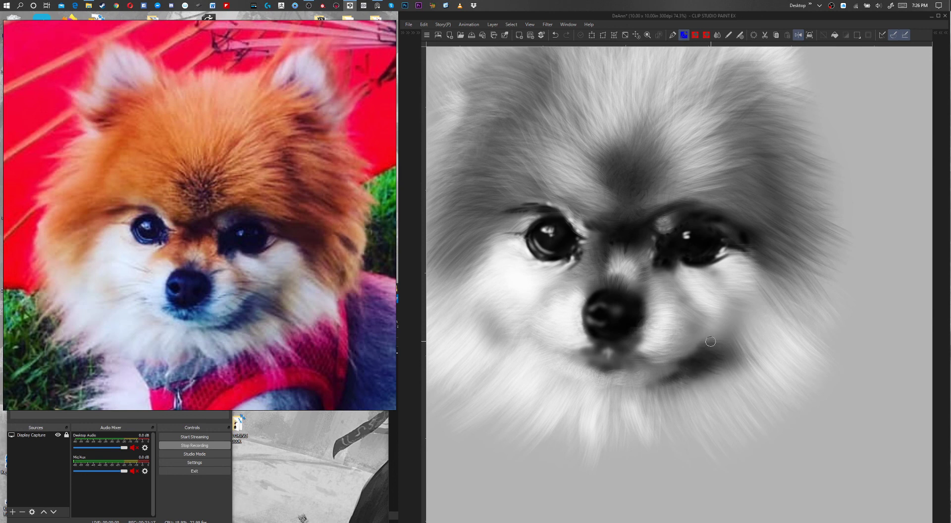
pyautogui.moveTo(709, 342); pyautogui.dragTo(717, 338)
pyautogui.moveTo(627, 344)
pyautogui.mouseDown()
pyautogui.moveTo(639, 342)
pyautogui.moveTo(621, 355)
pyautogui.moveTo(584, 349)
pyautogui.moveTo(566, 358)
pyautogui.moveTo(583, 365)
pyautogui.mouseUp()
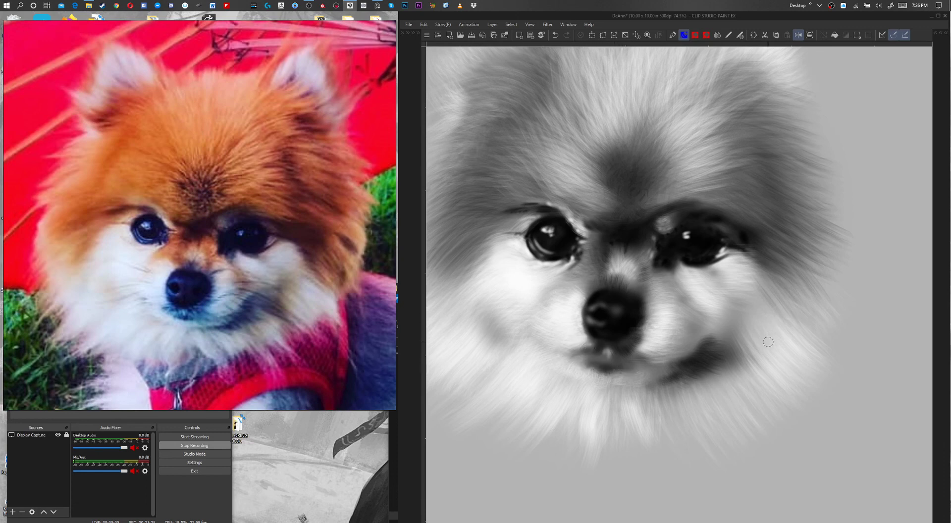
# Step: Deepen the dark fur beyond the right eye and feather the dark right mouth corner into the cheek fur
pyautogui.moveTo(763, 258); pyautogui.dragTo(763, 258)
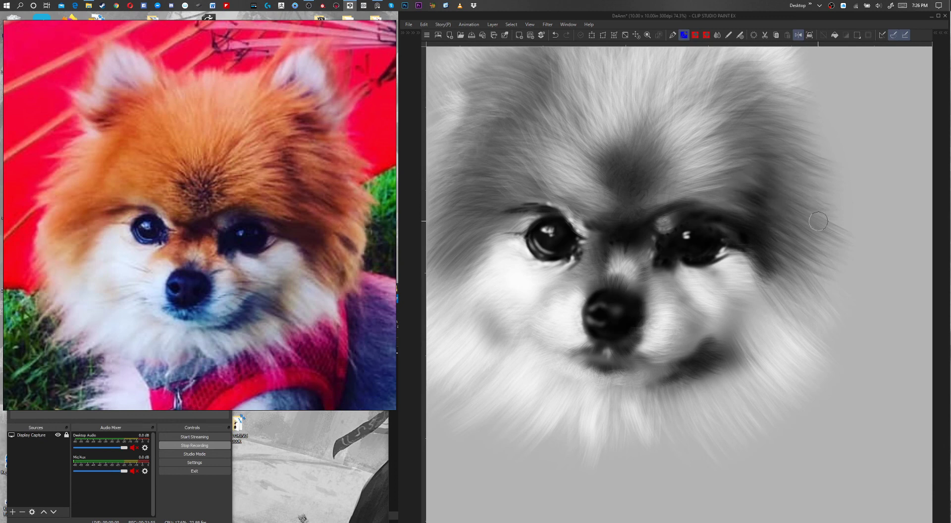
pyautogui.moveTo(796, 347); pyautogui.dragTo(779, 313)
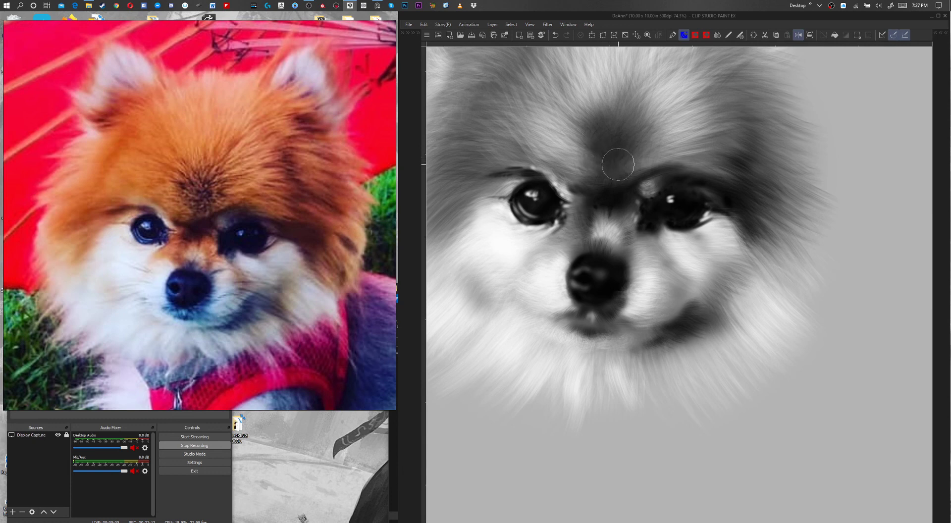
pyautogui.moveTo(734, 395); pyautogui.dragTo(747, 340)
pyautogui.moveTo(693, 277)
pyautogui.mouseDown()
pyautogui.moveTo(714, 300)
pyautogui.moveTo(710, 287)
pyautogui.moveTo(683, 284)
pyautogui.moveTo(712, 305)
pyautogui.moveTo(701, 277)
pyautogui.moveTo(723, 309)
pyautogui.moveTo(718, 276)
pyautogui.moveTo(743, 326)
pyautogui.moveTo(687, 283)
pyautogui.moveTo(722, 291)
pyautogui.moveTo(708, 269)
pyautogui.moveTo(779, 275)
pyautogui.moveTo(747, 289)
pyautogui.moveTo(691, 275)
pyautogui.moveTo(721, 282)
pyautogui.moveTo(711, 261)
pyautogui.moveTo(751, 286)
pyautogui.moveTo(749, 266)
pyautogui.mouseUp()
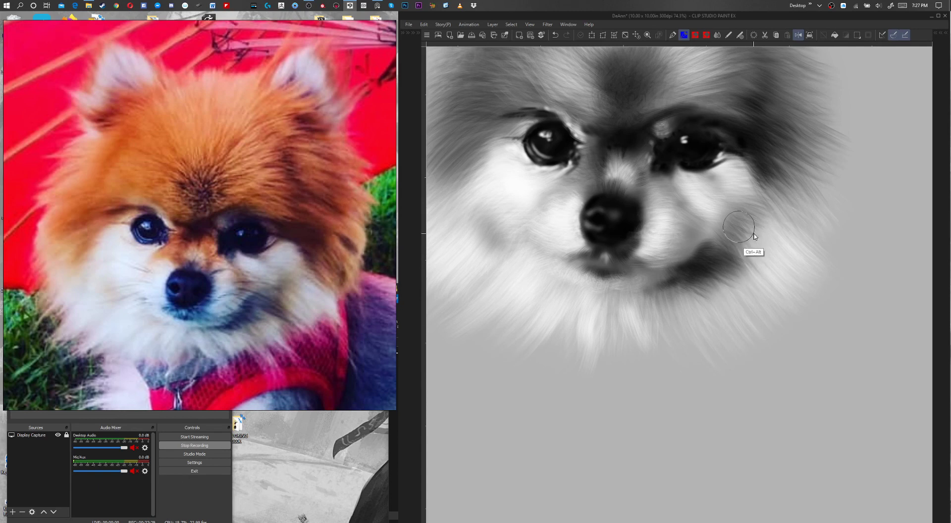
pyautogui.moveTo(751, 274)
pyautogui.mouseDown()
pyautogui.moveTo(771, 289)
pyautogui.moveTo(774, 264)
pyautogui.mouseUp()
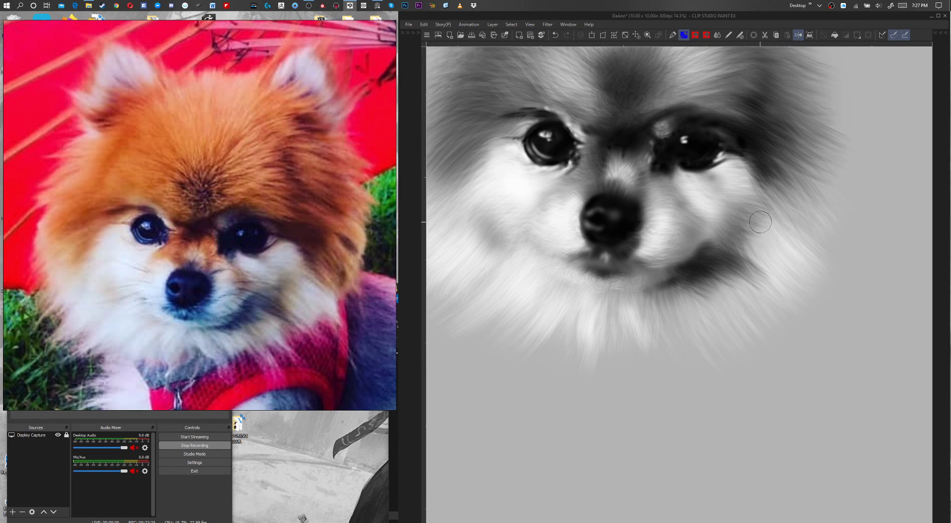
pyautogui.moveTo(750, 188)
pyautogui.mouseDown()
pyautogui.moveTo(753, 306)
pyautogui.moveTo(748, 279)
pyautogui.mouseUp()
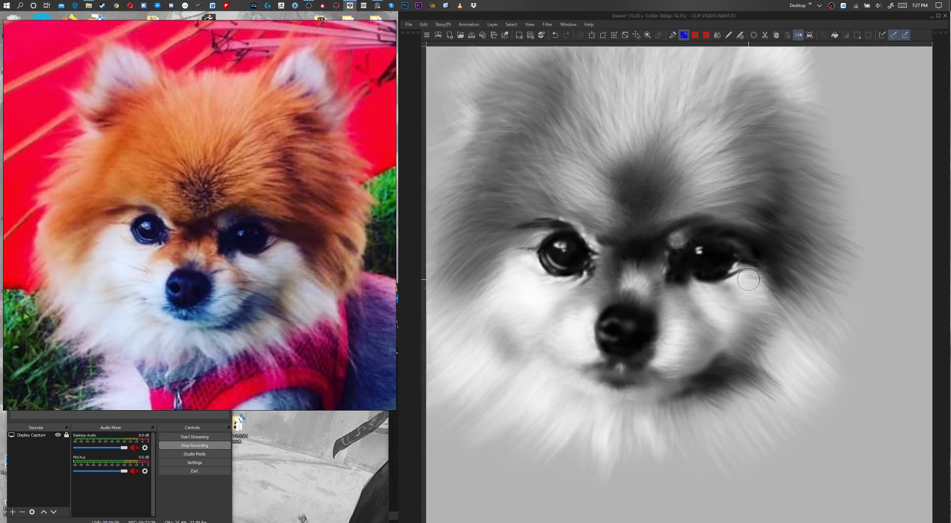
# Step: Refine the right eye's reflections, lower rim and outer corner with fine strokes
pyautogui.click(673, 35)
pyautogui.moveTo(722, 285); pyautogui.dragTo(712, 282)
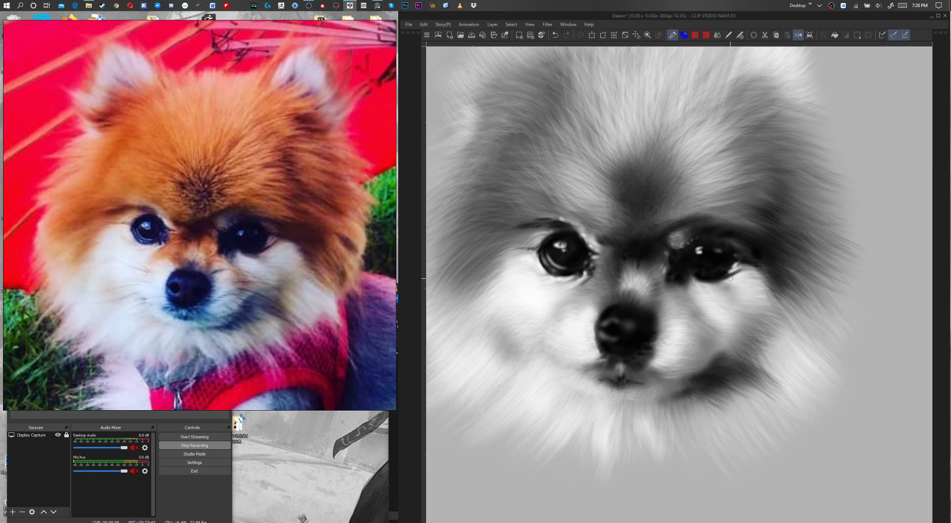
pyautogui.press('j')
pyautogui.moveTo(742, 283)
pyautogui.keyDown('ctrl'); pyautogui.keyDown('alt'); pyautogui.mouseDown()
pyautogui.moveTo(714, 287)
pyautogui.moveTo(711, 278)
pyautogui.mouseUp(); pyautogui.keyUp('alt'); pyautogui.keyUp('ctrl')
pyautogui.press('p')
pyautogui.moveTo(721, 274); pyautogui.dragTo(721, 265)
pyautogui.hotkey('ctrl', 'z')
pyautogui.moveTo(710, 264); pyautogui.dragTo(696, 264)
# Step: Add fine light highlights along the lower lip and the mouth line on the right with a small brush
pyautogui.keyDown('ctrl'); pyautogui.keyDown('alt'); pyautogui.moveTo(617, 266); pyautogui.dragTo(610, 272); pyautogui.keyUp('alt'); pyautogui.keyUp('ctrl')
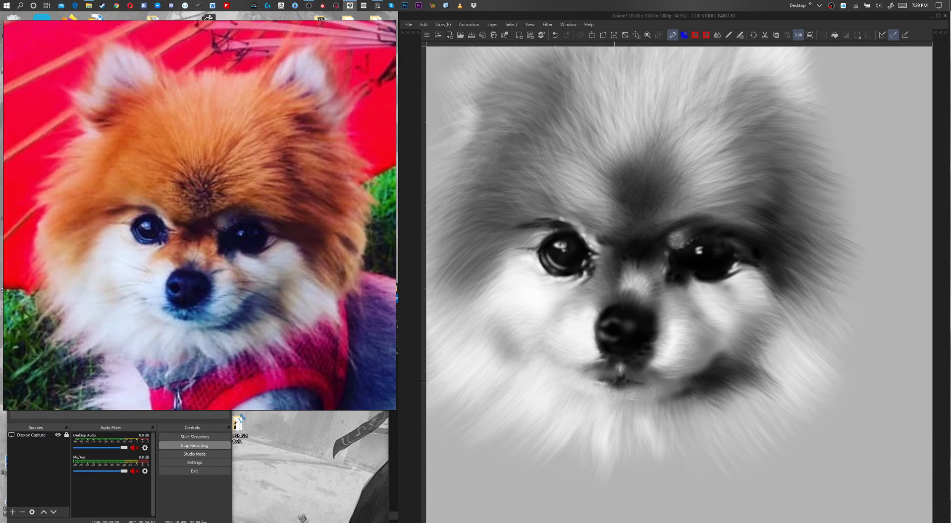
pyautogui.moveTo(608, 385); pyautogui.dragTo(615, 387)
pyautogui.moveTo(679, 376); pyautogui.dragTo(690, 371)
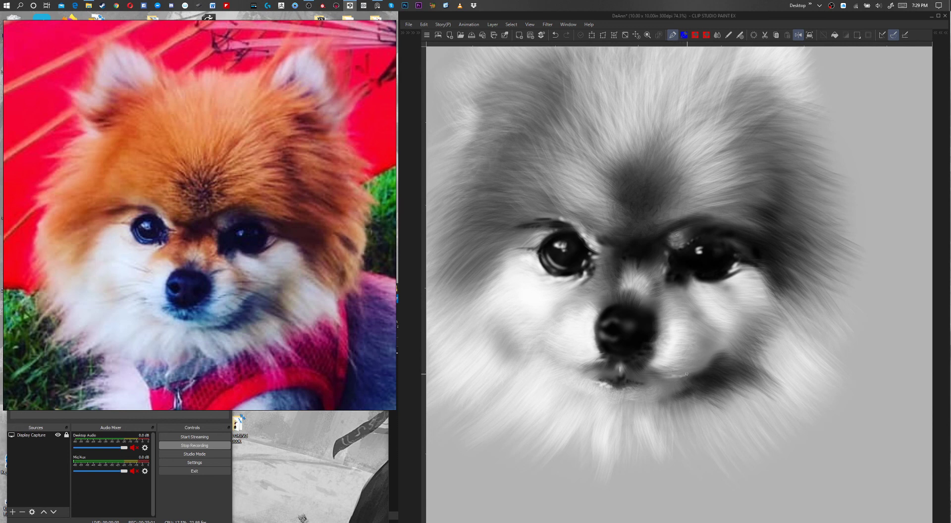